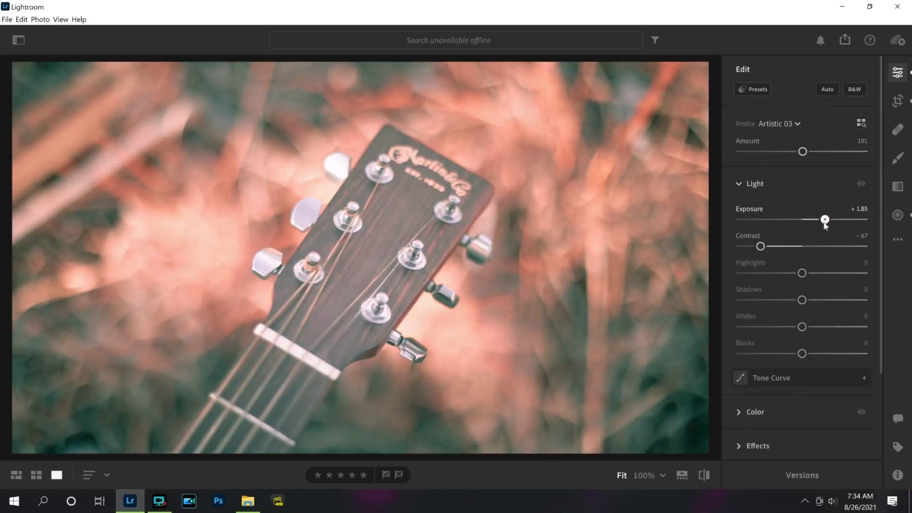
Bring the guitar photo's exposure down to +1.35 and contrast to -22.
left_click_drag(760, 246, 818, 248)
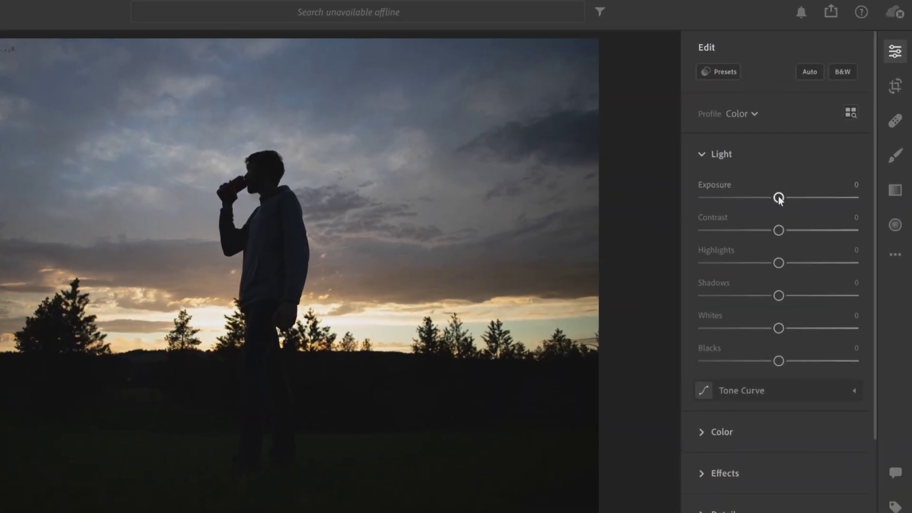
Push the silhouette photo's Exposure to +5.00, then reset it to 0.
left_click_drag(779, 197, 857, 203)
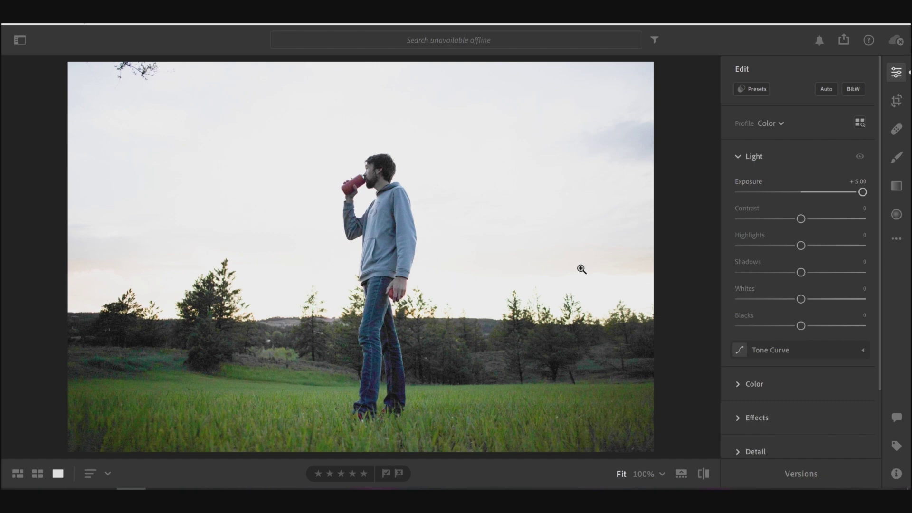
double_click(810, 195)
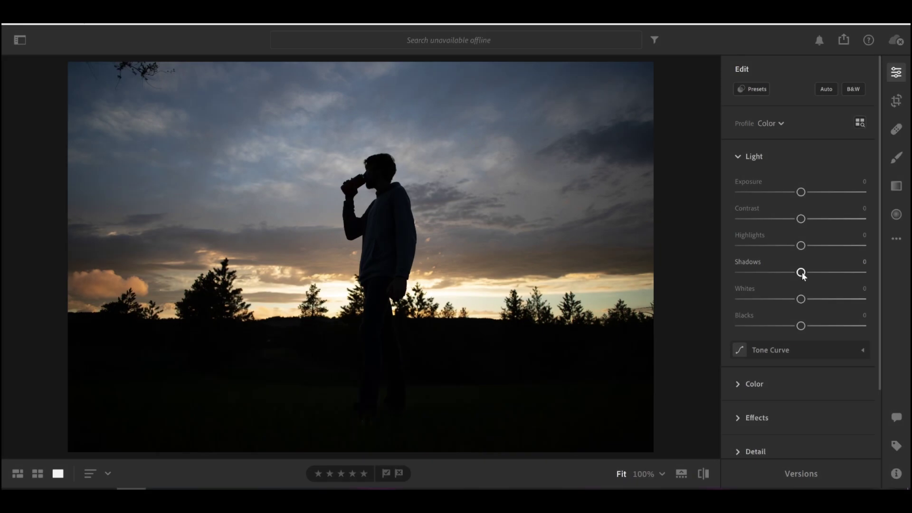
Raise Shadows to +100 and Exposure to +1.17 to reveal the man and grass.
left_click_drag(801, 273, 862, 272)
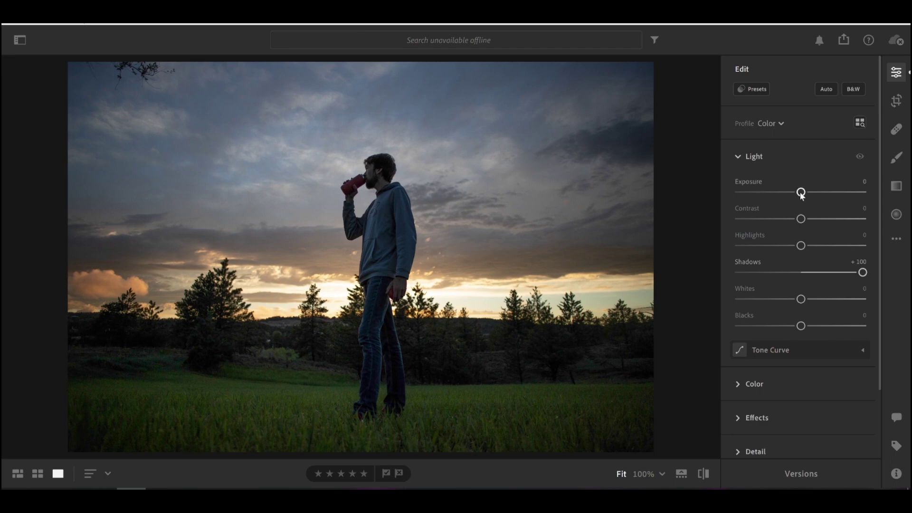
left_click_drag(801, 193, 816, 196)
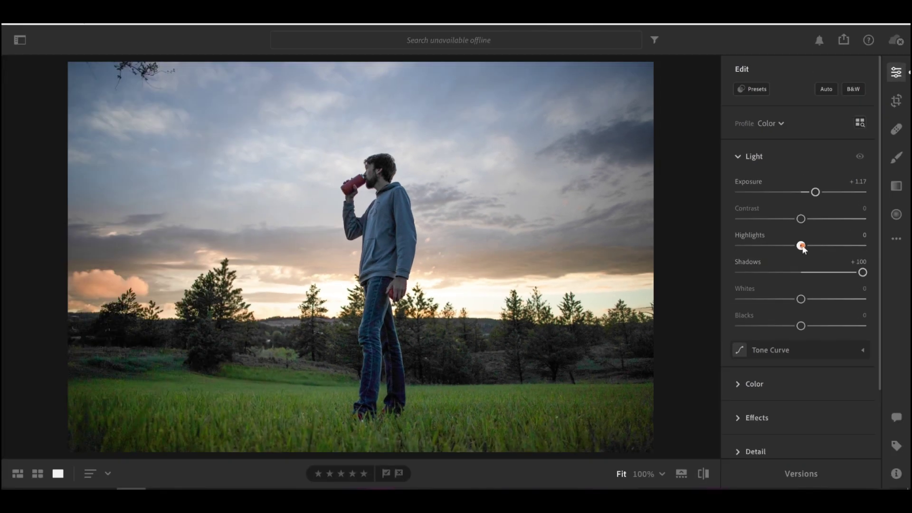
Drop Highlights to -100 and raise Exposure to +2.13 on the silhouette photo.
left_click_drag(801, 246, 714, 252)
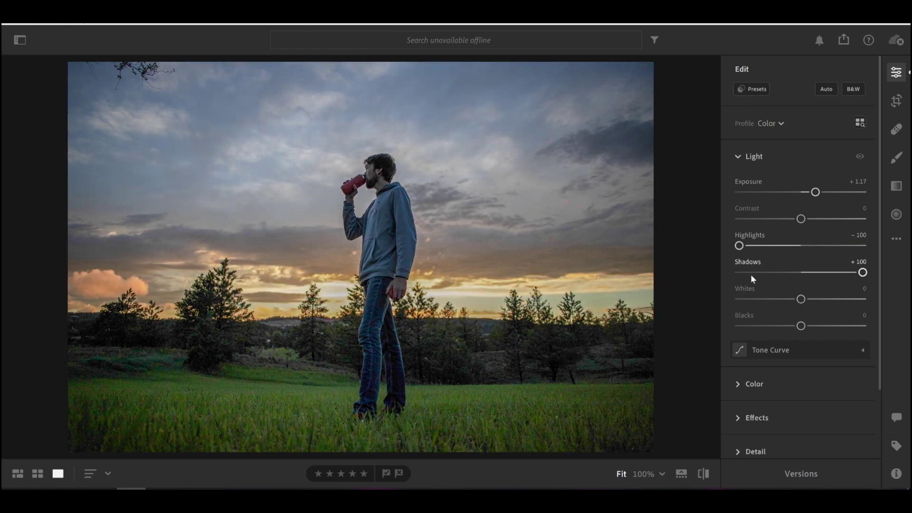
left_click_drag(817, 193, 825, 194)
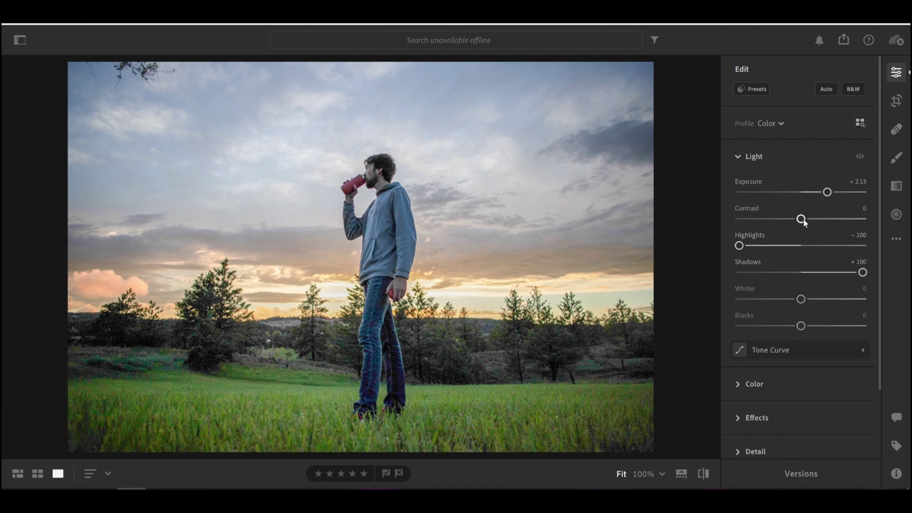
Set the field portrait's Contrast to +27 and Blacks to -19.
left_click_drag(802, 218, 808, 219)
left_click_drag(823, 326, 844, 327)
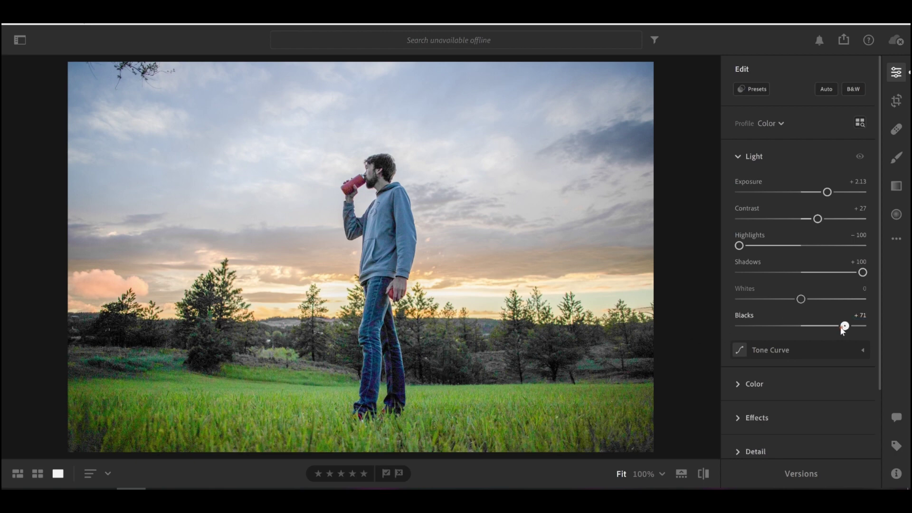
left_click_drag(843, 328, 790, 328)
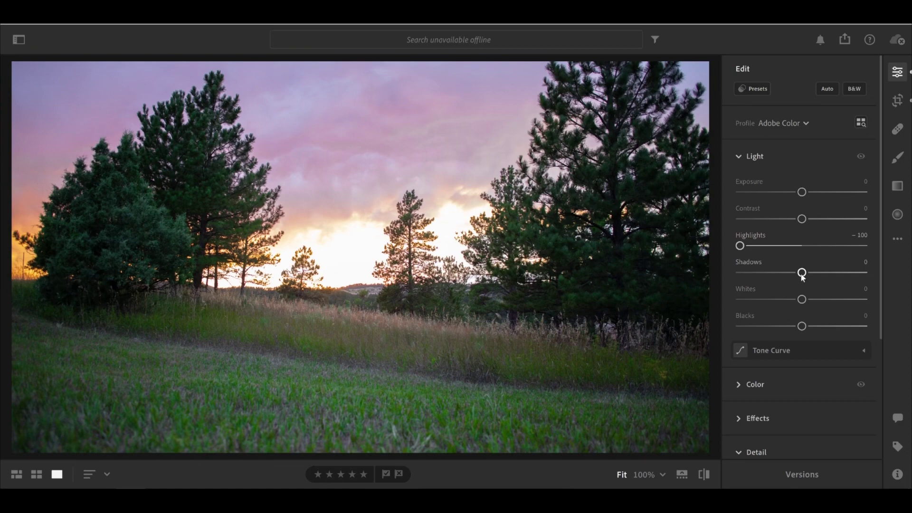
Set Shadows +100 and Exposure -0.75 on the pine landscape, checking tree detail at 100%.
left_click_drag(801, 272, 867, 273)
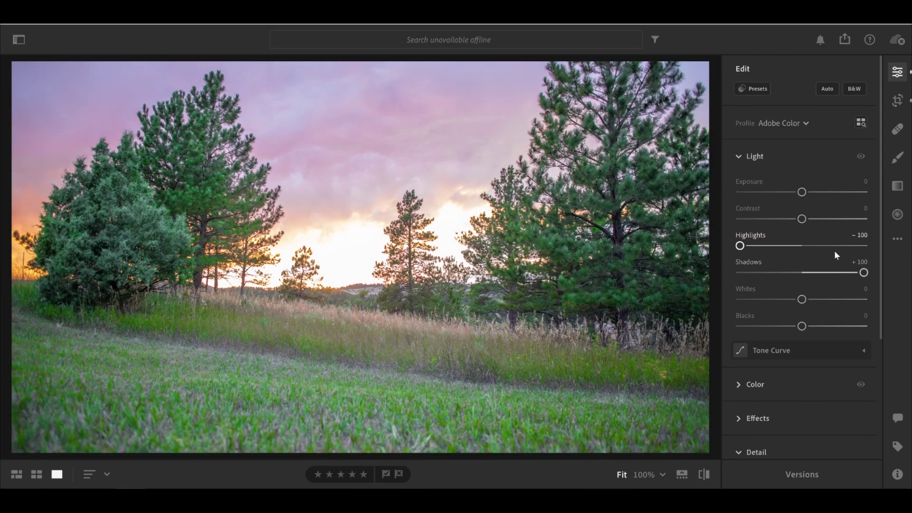
left_click_drag(807, 197, 796, 195)
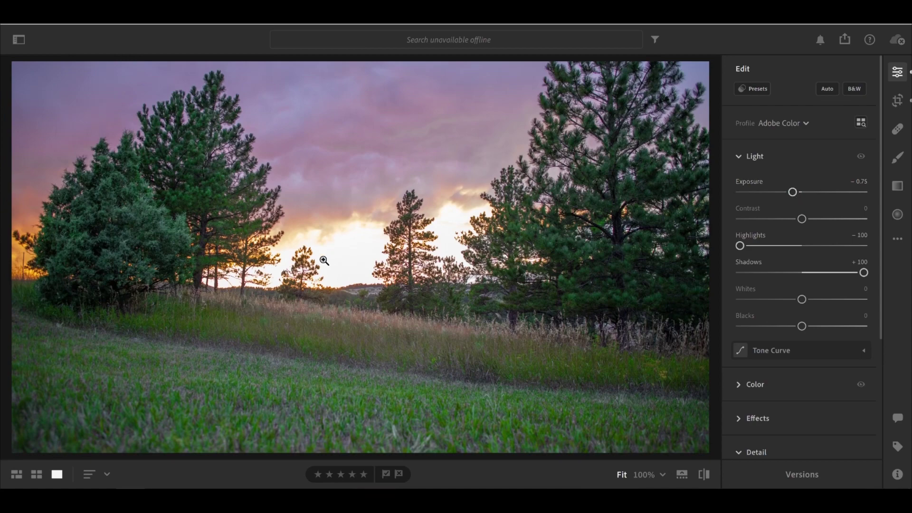
left_click(363, 259)
left_click_drag(362, 258, 397, 279)
left_click(397, 279)
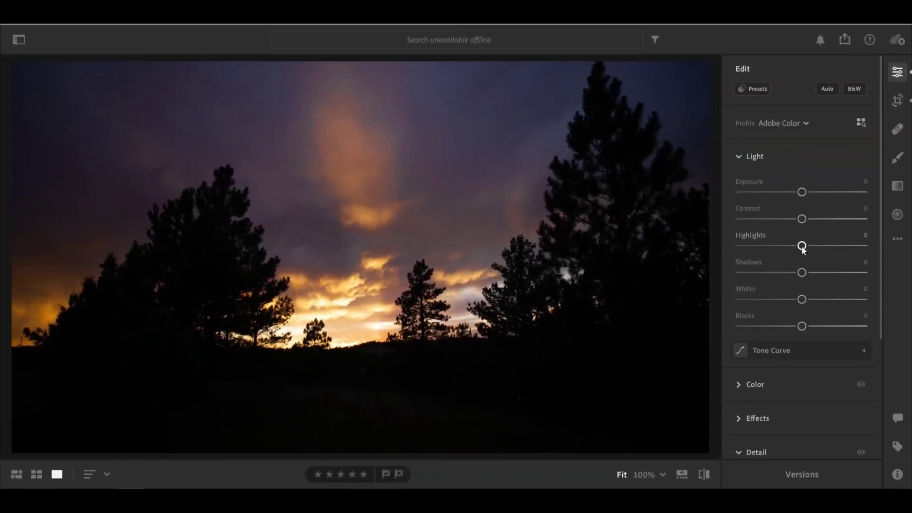
Set Highlights -100, Shadows +100, Exposure +3.01 on the dark tree sunset, inspecting at 100%.
left_click_drag(801, 245, 723, 252)
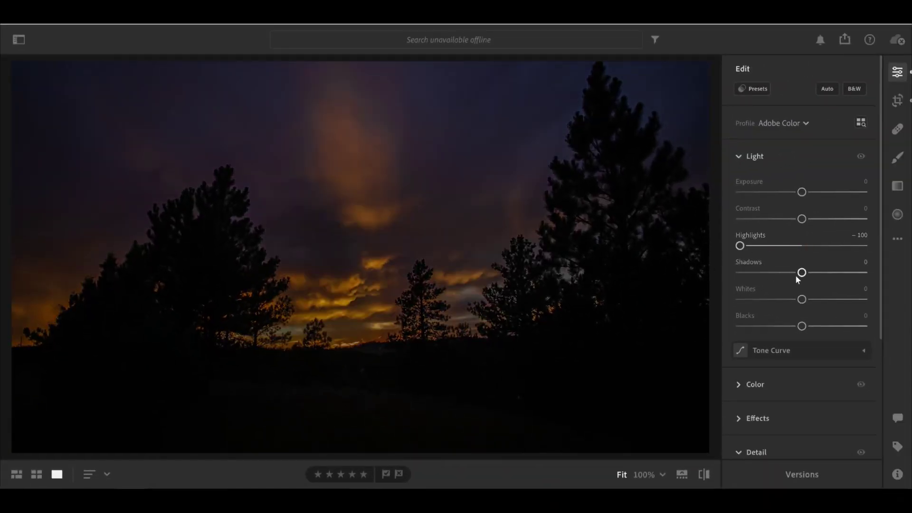
left_click_drag(796, 275, 865, 272)
left_click_drag(807, 193, 843, 191)
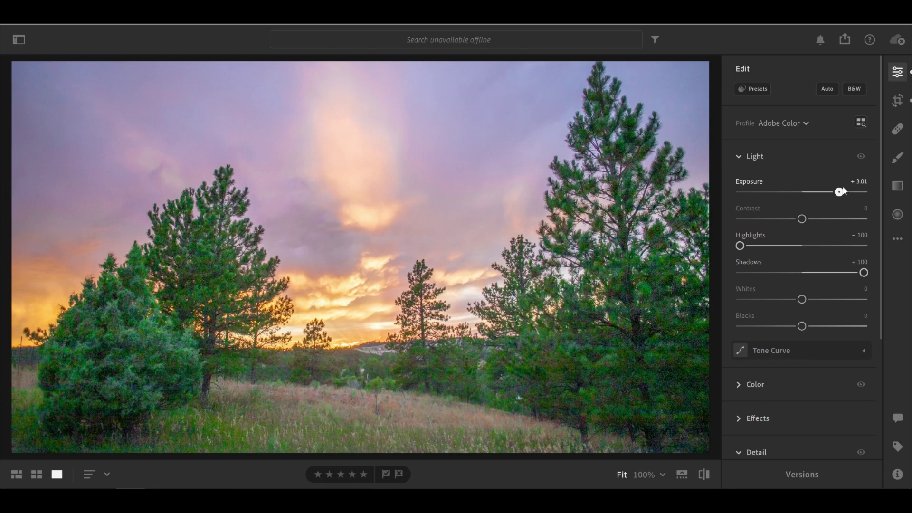
left_click(368, 332)
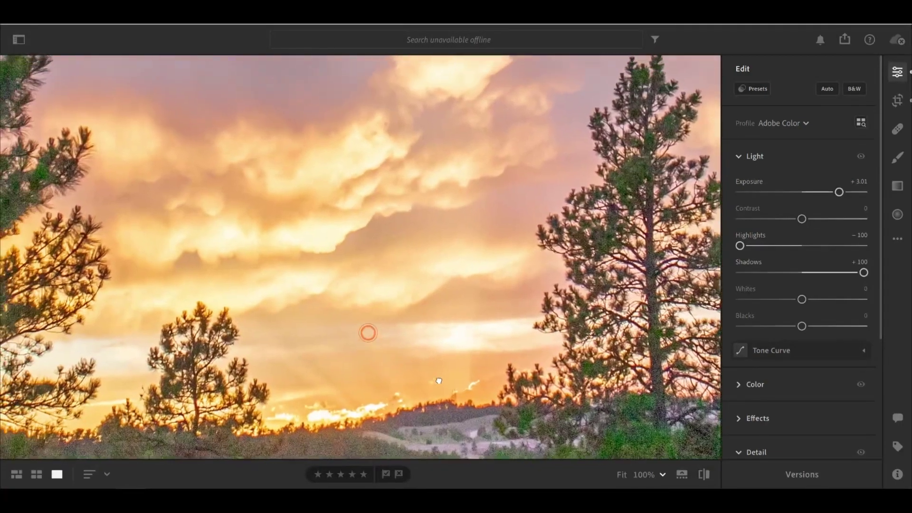
left_click_drag(368, 332, 440, 381)
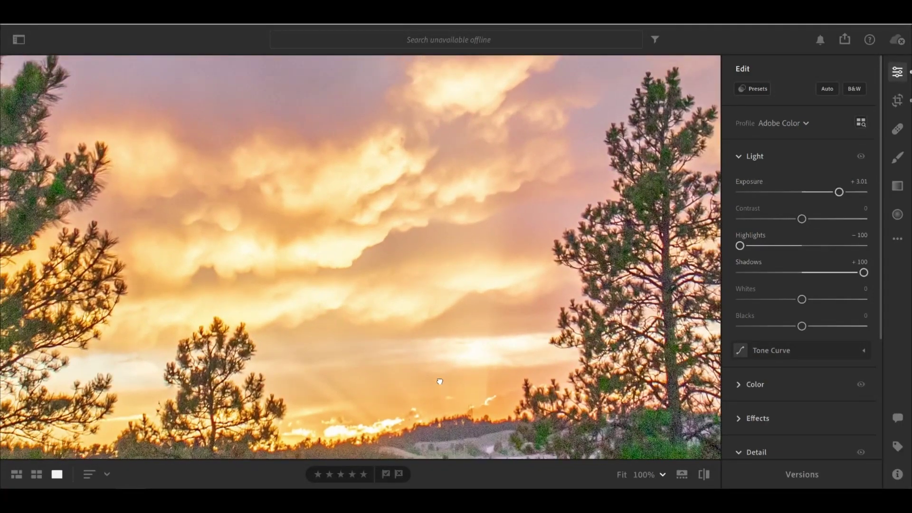
left_click(488, 387)
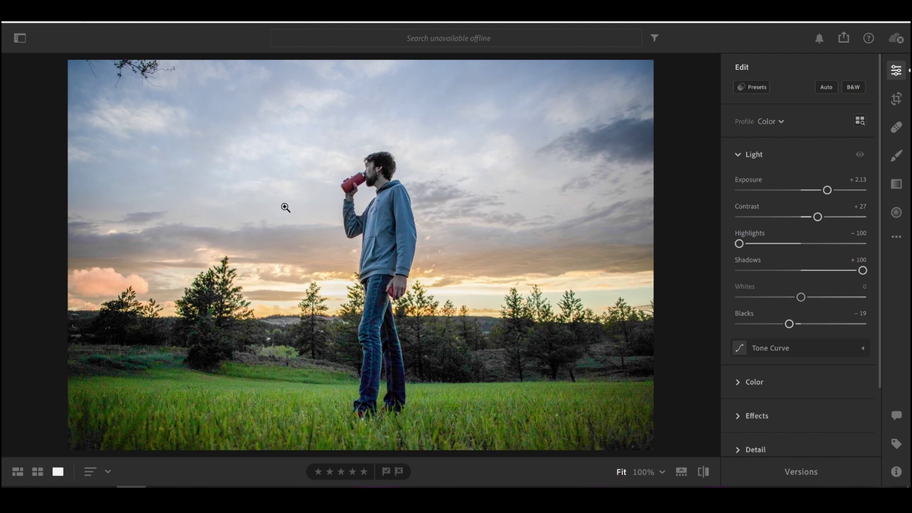
Inspect the man's face and bottle at 100% for grain, then collapse the Light panel.
left_click(370, 182)
left_click_drag(417, 64, 407, 126)
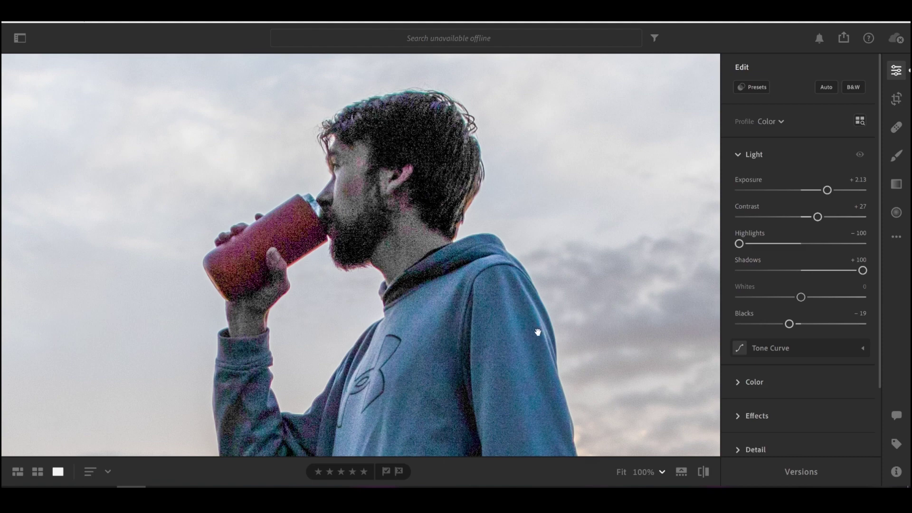
left_click_drag(436, 371, 418, 322)
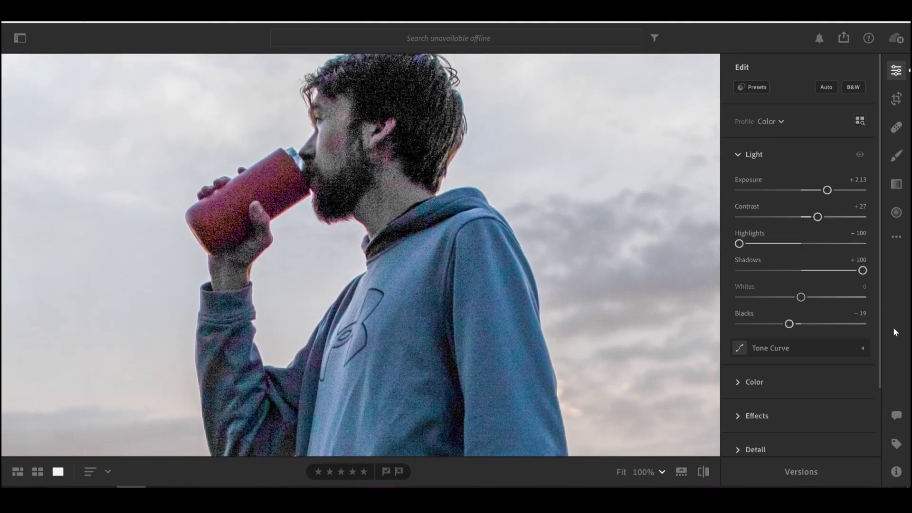
left_click(742, 154)
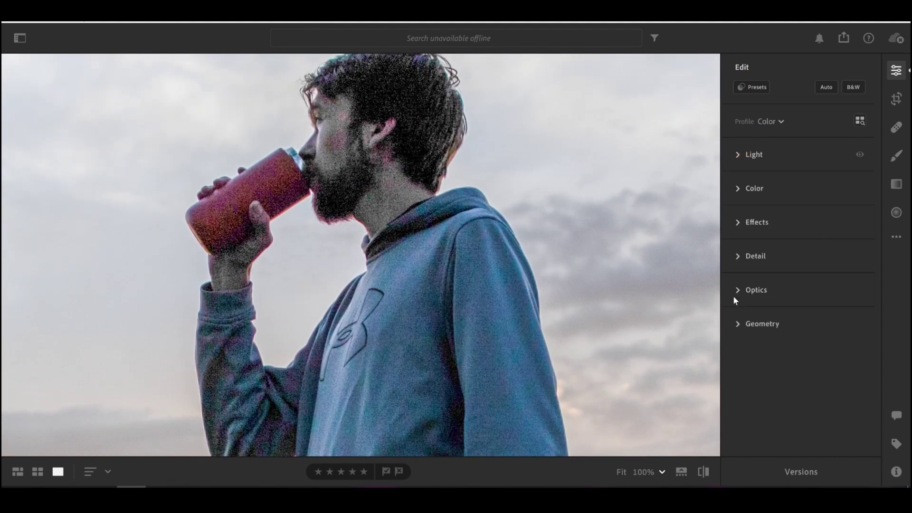
Set Detail Noise Reduction to 45, compare it against 0, and return to Fit view.
left_click(735, 256)
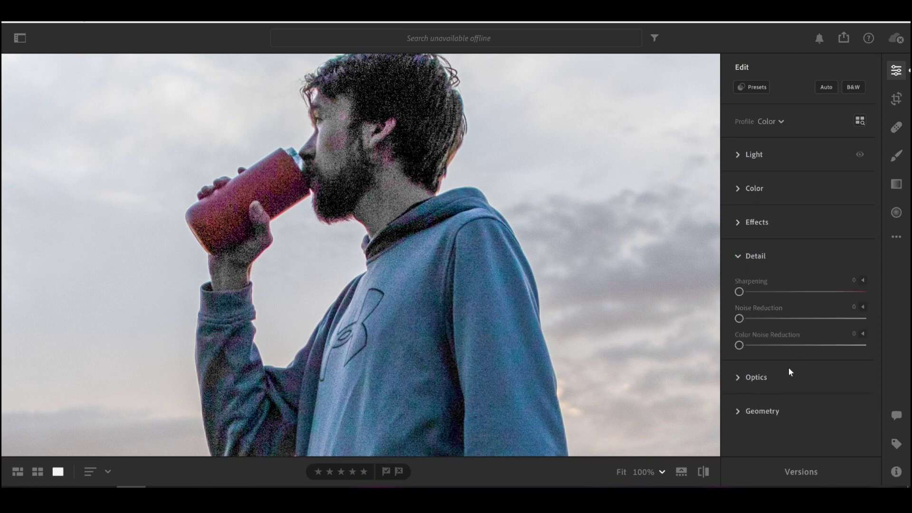
left_click_drag(753, 320, 863, 319)
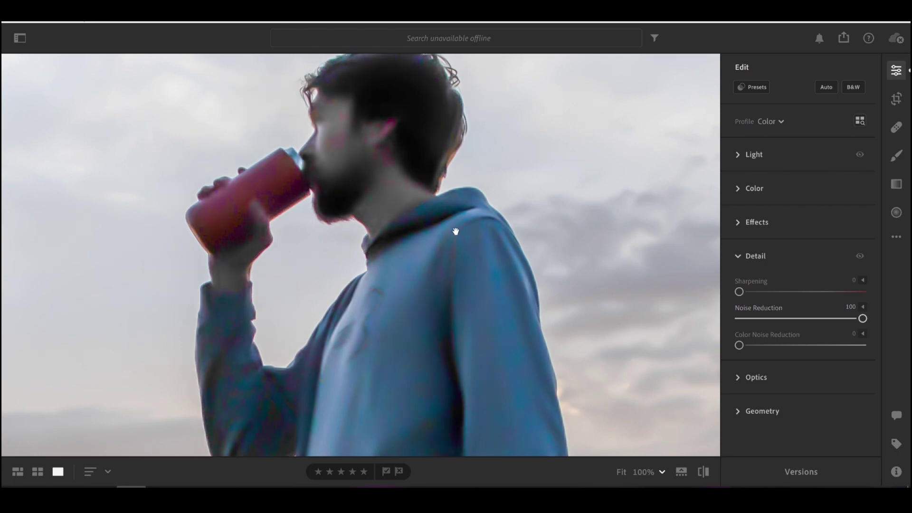
scroll(384, 233, "up", 4)
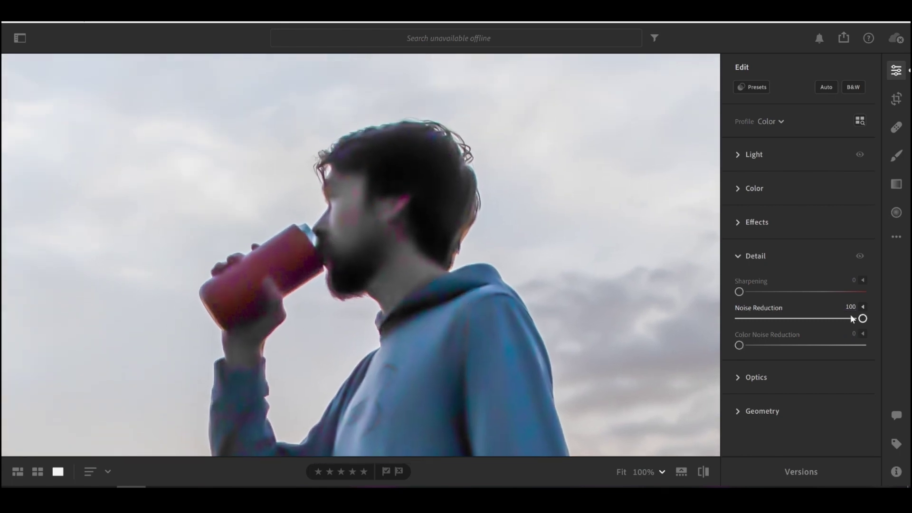
left_click_drag(863, 320, 795, 323)
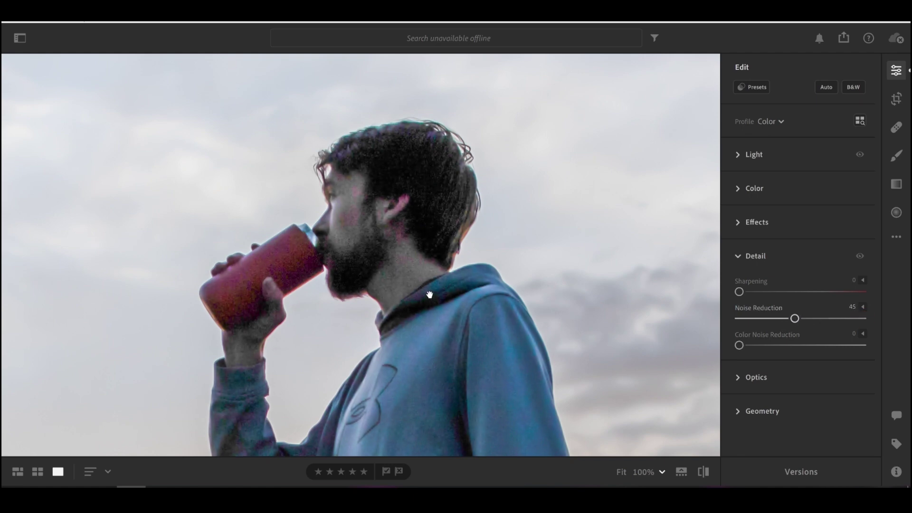
double_click(796, 320)
key("ctrl+z")
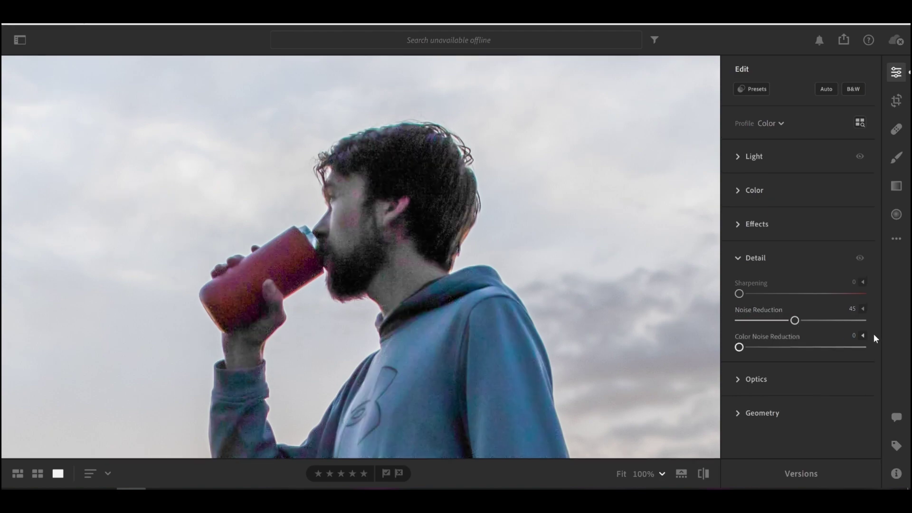
left_click(489, 341)
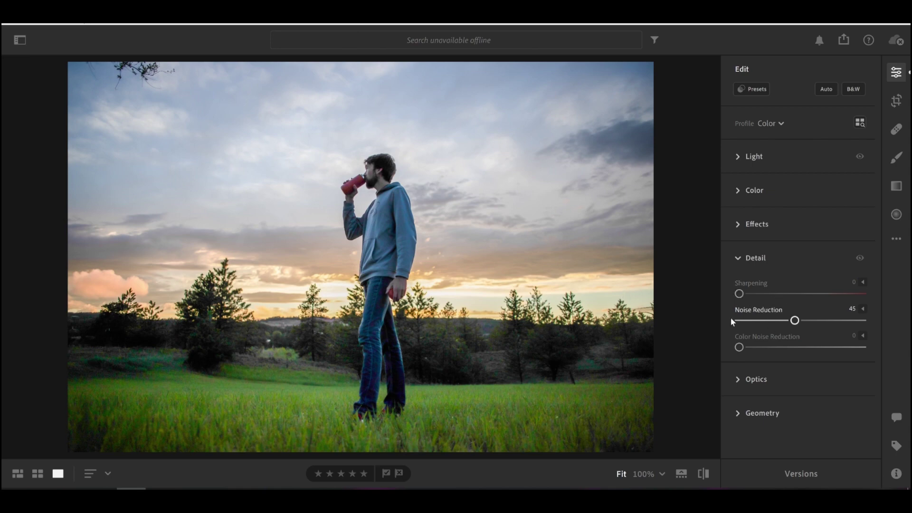
Raise Texture to +17 in the Effects panel for the field sunset photo.
left_click(739, 258)
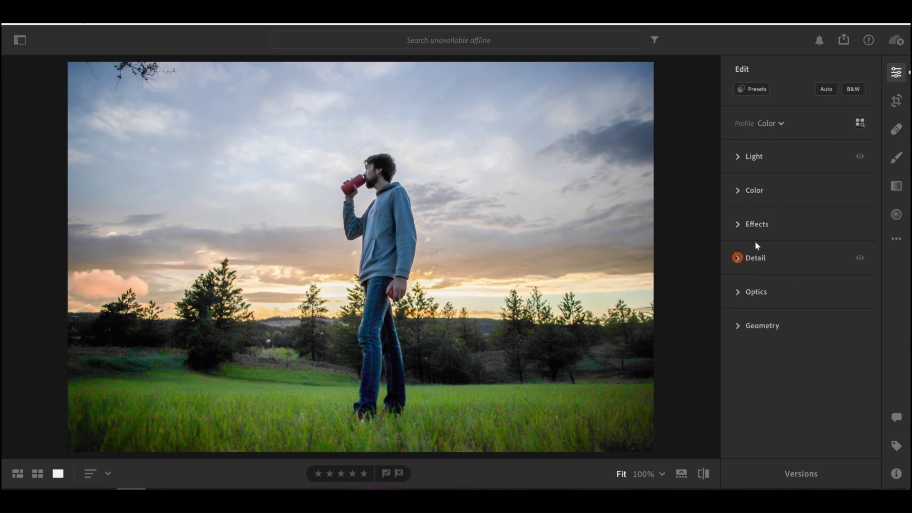
left_click(736, 225)
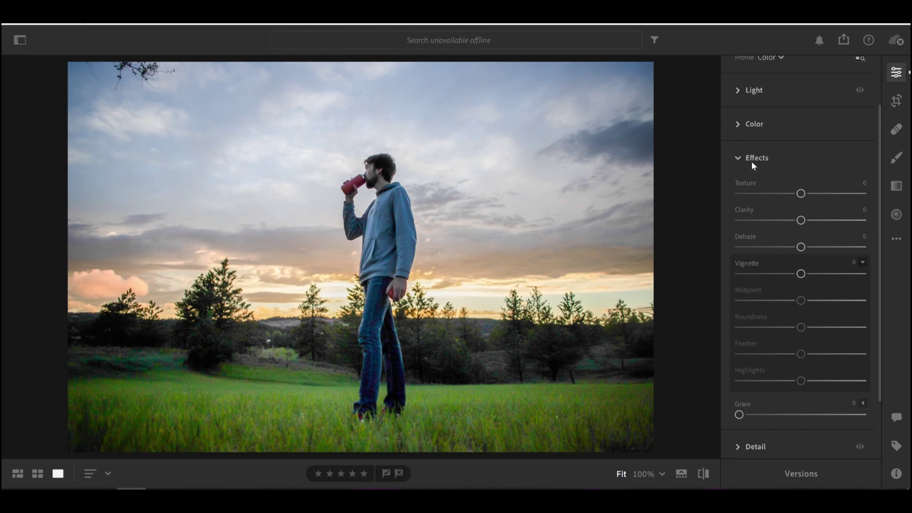
left_click_drag(801, 194, 813, 198)
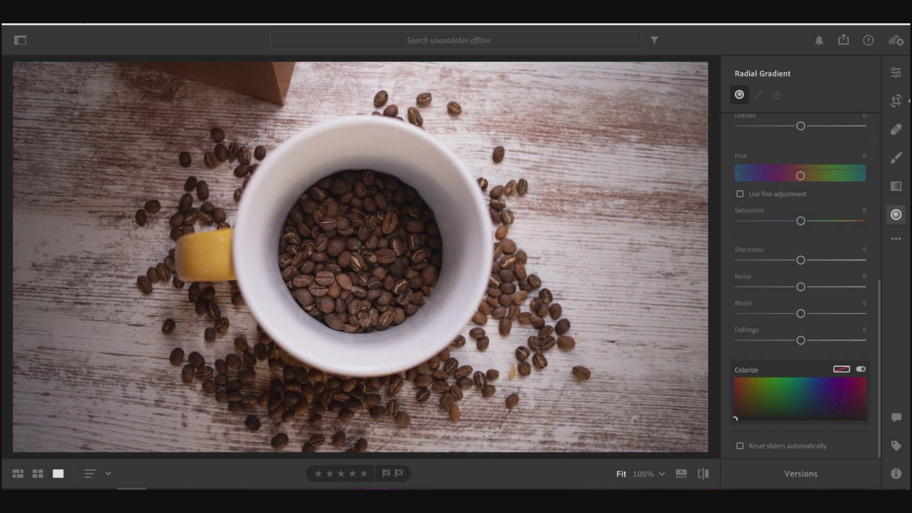
Draw a radial gradient circling the beans in the mug, centre it, and set Feather to 27.
left_click_drag(357, 248, 454, 345)
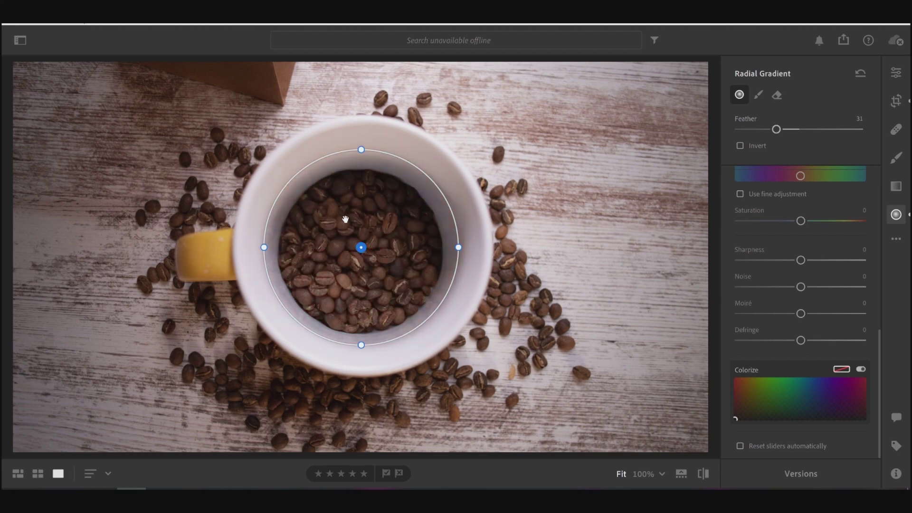
mouse_move(361, 247)
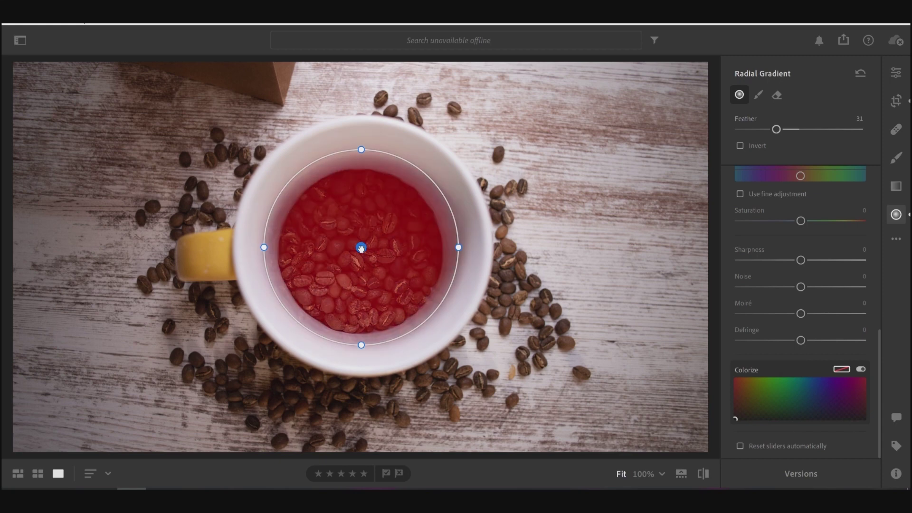
left_click_drag(361, 247, 359, 250)
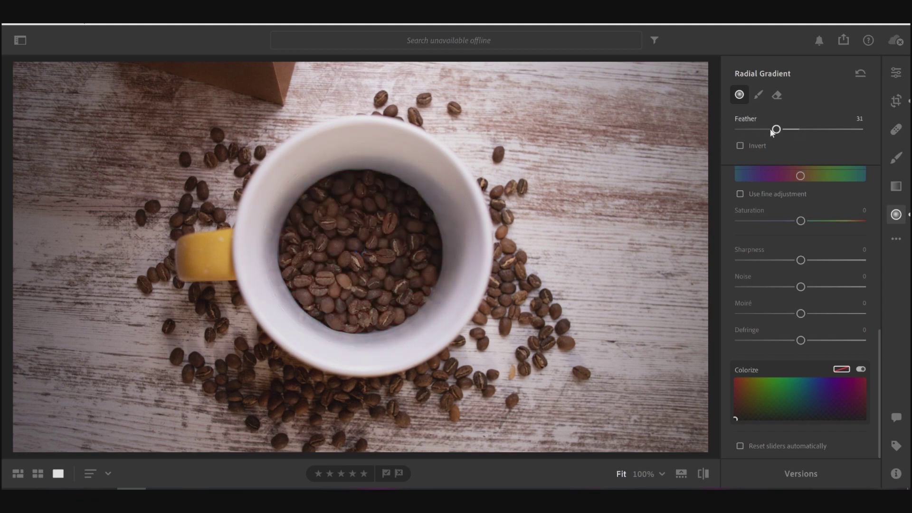
left_click_drag(776, 130, 738, 129)
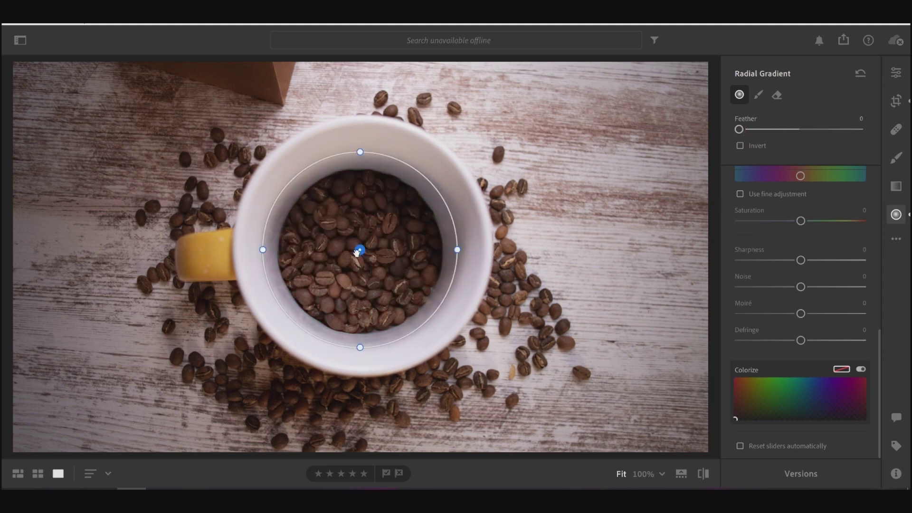
mouse_move(357, 252)
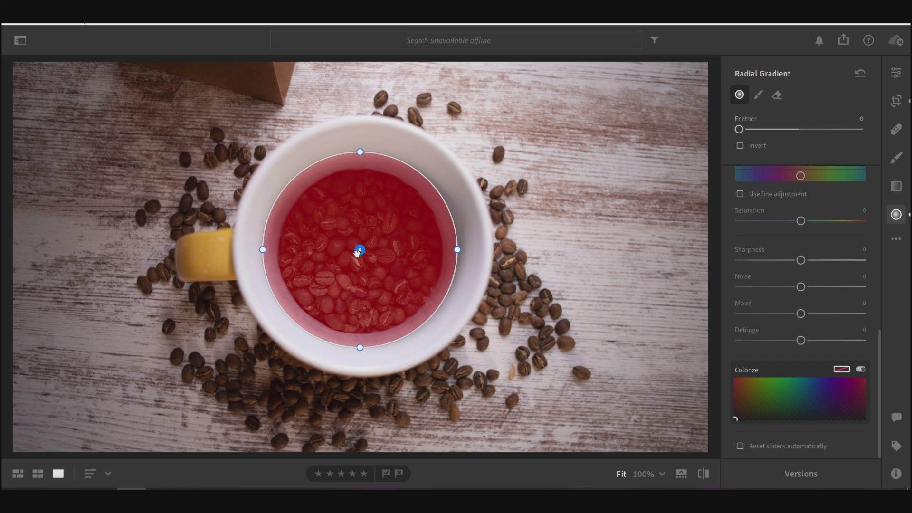
left_click(777, 129)
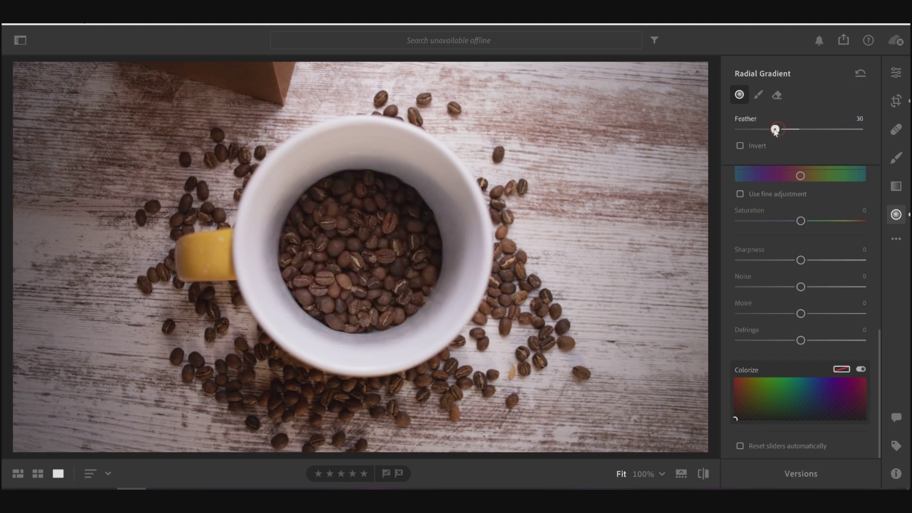
Lift the bean gradient's Shadows to +52 and Exposure to +0.40, with Contrast at +21.
mouse_move(361, 249)
scroll(808, 263, "up", 5)
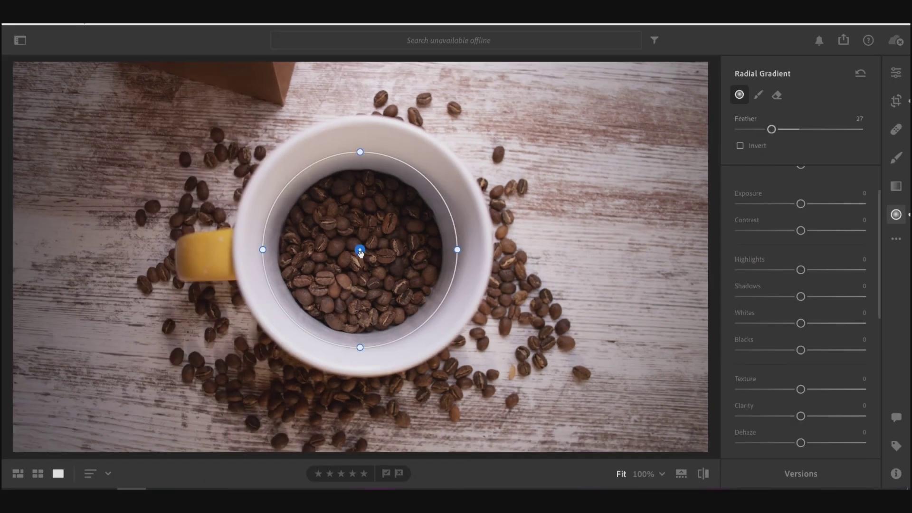
mouse_move(359, 250)
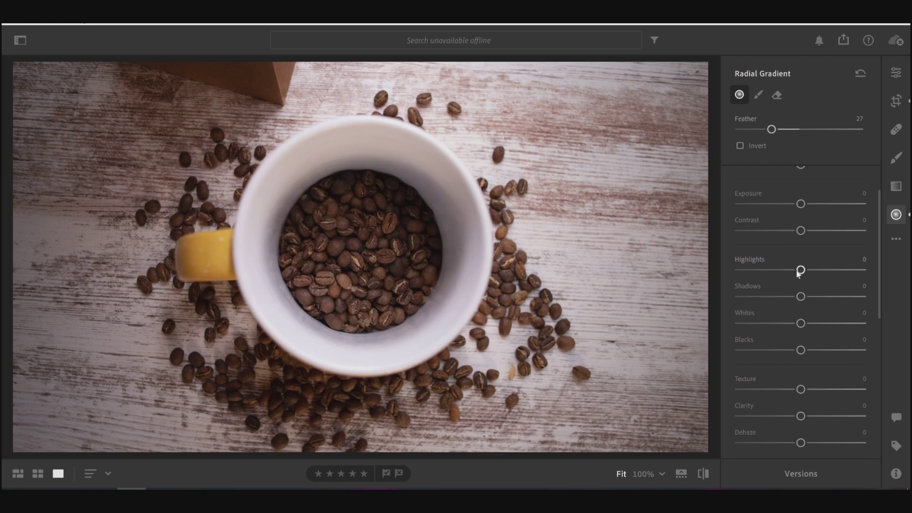
left_click_drag(801, 297, 834, 297)
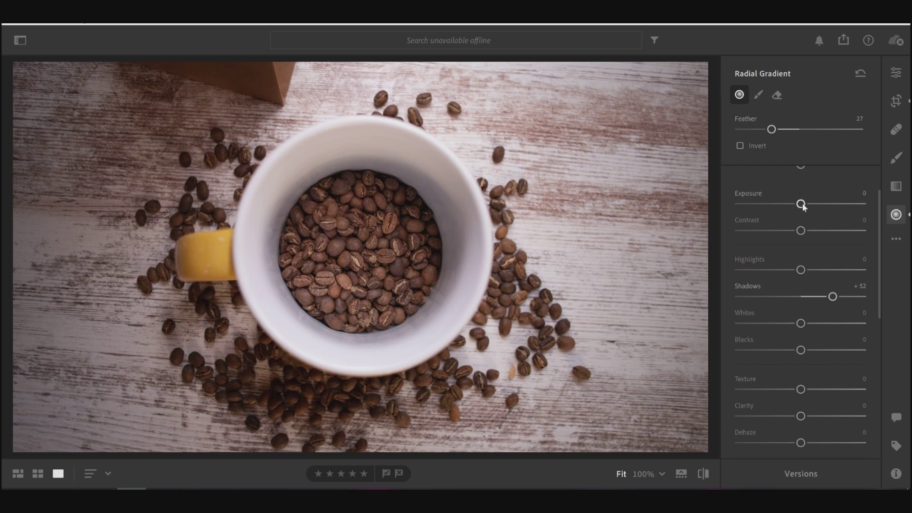
left_click_drag(806, 206, 812, 207)
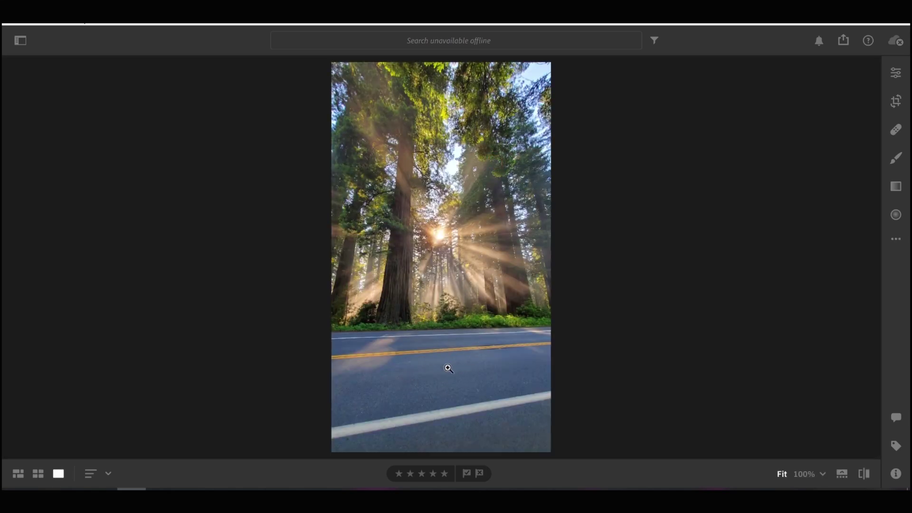
Add a rotated, narrow linear gradient over the road and set its Exposure to −0.40.
left_click(897, 186)
left_click_drag(339, 228, 356, 309)
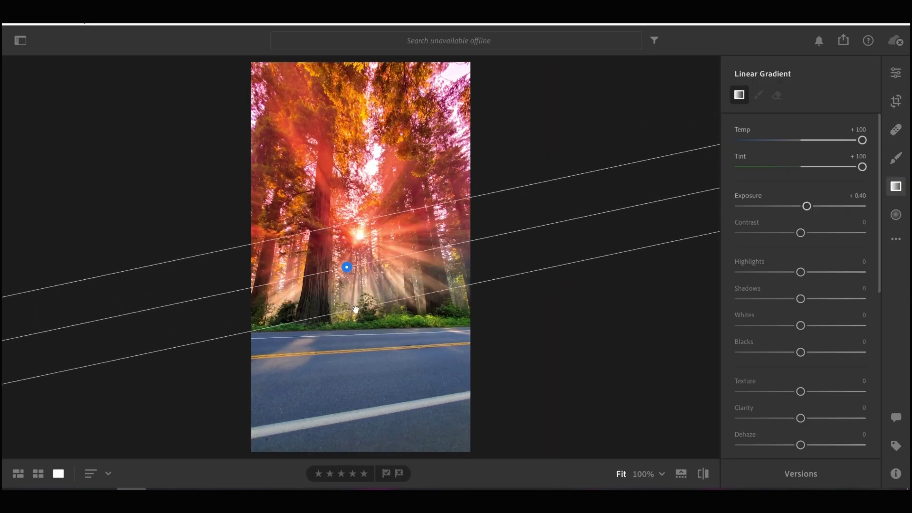
mouse_move(476, 239)
left_mouse_down()
mouse_move(465, 207)
mouse_move(468, 321)
mouse_move(477, 258)
left_mouse_up()
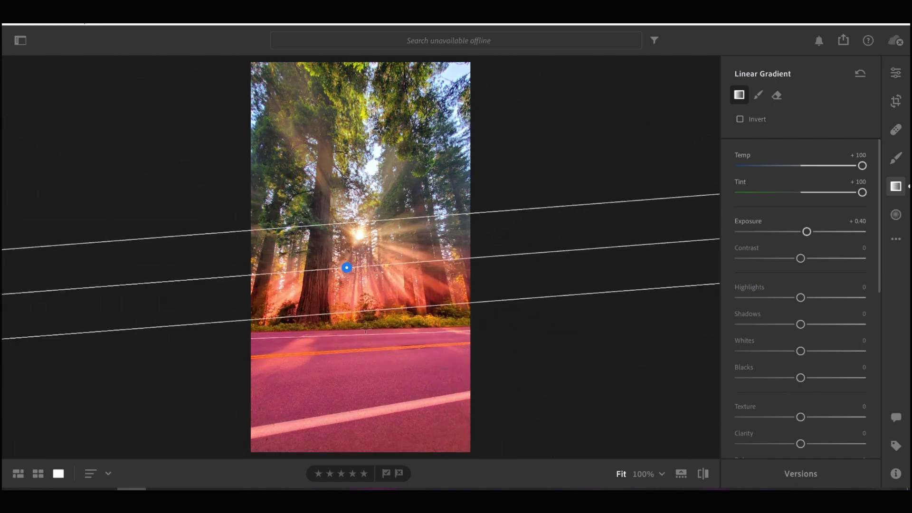
left_click_drag(380, 309, 366, 327)
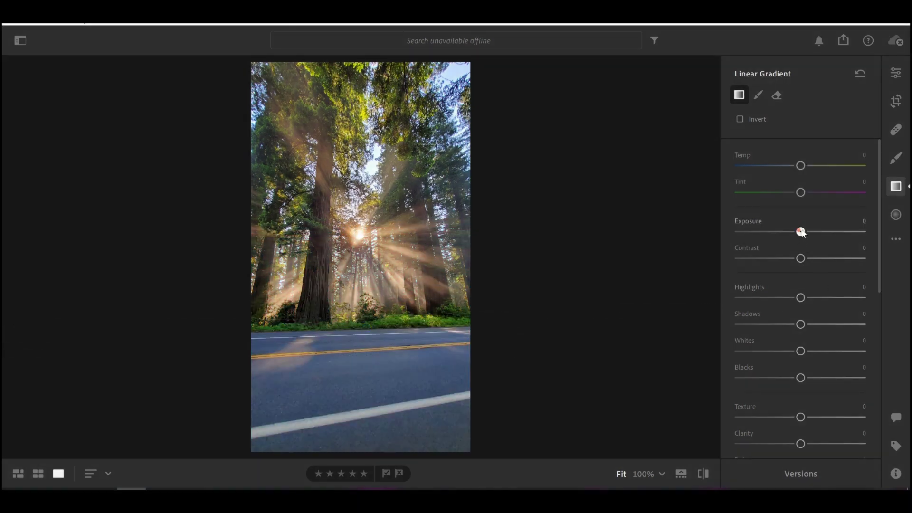
left_click_drag(801, 233, 795, 236)
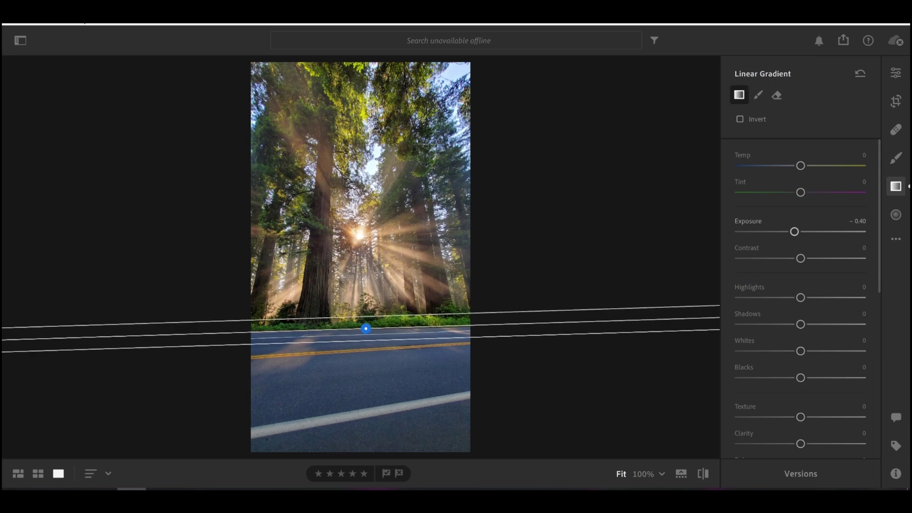
Open the red thermos photo from the album grid and start a Brush mask with Auto Mask enabled.
left_click(38, 473)
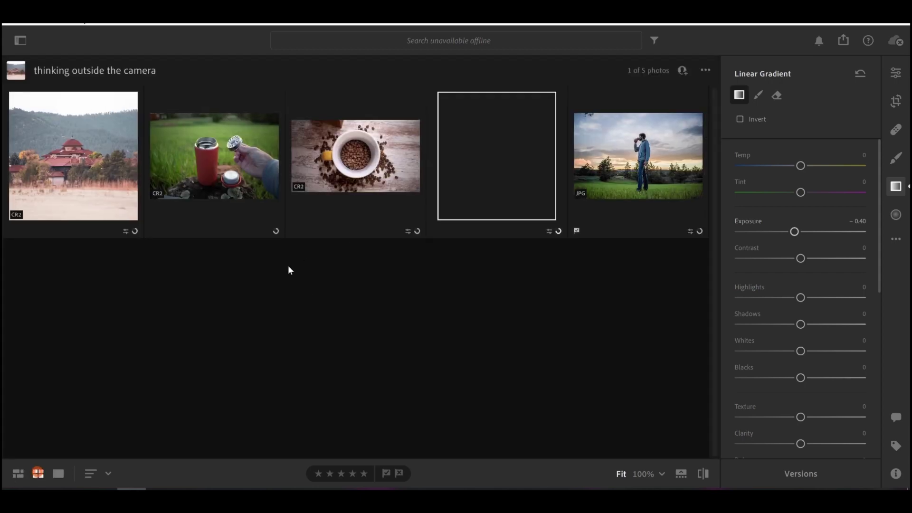
left_click(206, 155)
double_click(211, 156)
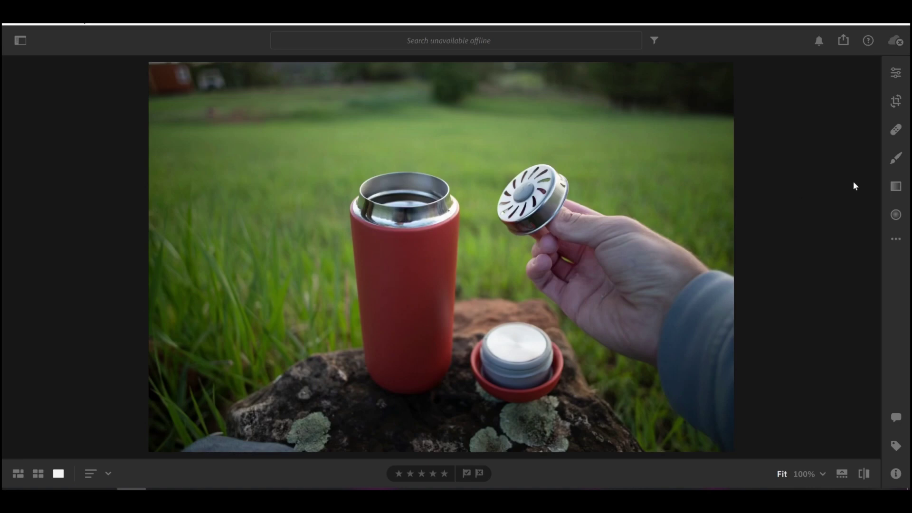
left_click(895, 160)
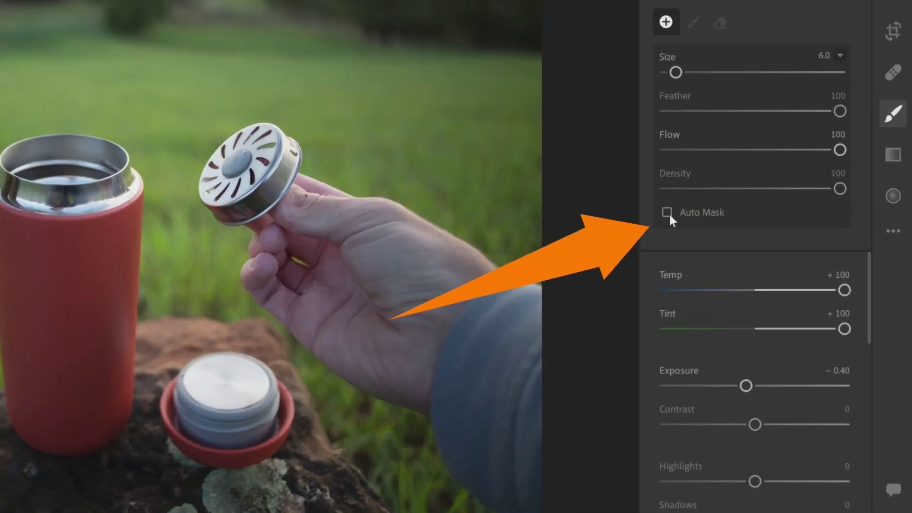
left_click(667, 213)
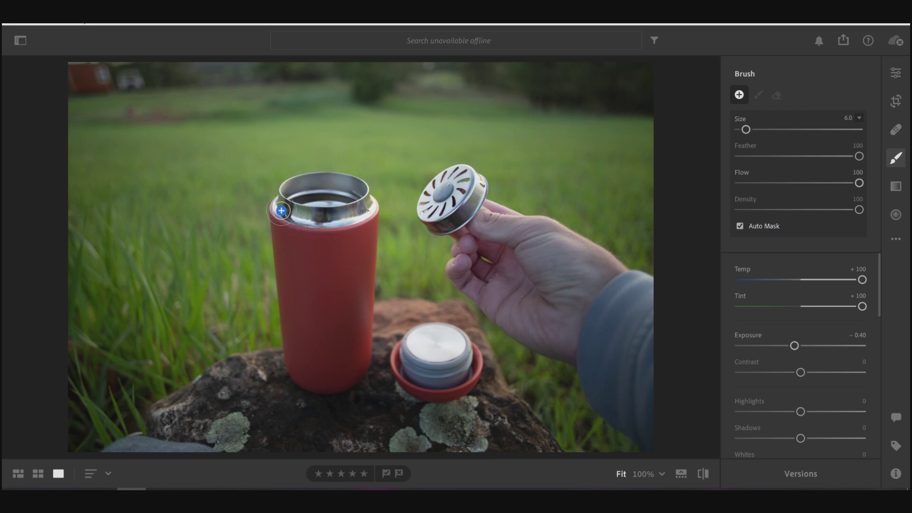
Paint the brush mask down the red tumbler's body.
mouse_move(280, 204)
left_mouse_down()
mouse_move(299, 378)
mouse_move(333, 384)
mouse_move(369, 358)
mouse_move(370, 216)
mouse_move(305, 234)
mouse_move(317, 236)
mouse_move(298, 247)
mouse_move(299, 320)
mouse_move(303, 232)
mouse_move(323, 364)
mouse_move(348, 246)
mouse_move(359, 336)
mouse_move(349, 366)
mouse_move(357, 255)
mouse_move(338, 282)
mouse_move(378, 264)
left_mouse_up()
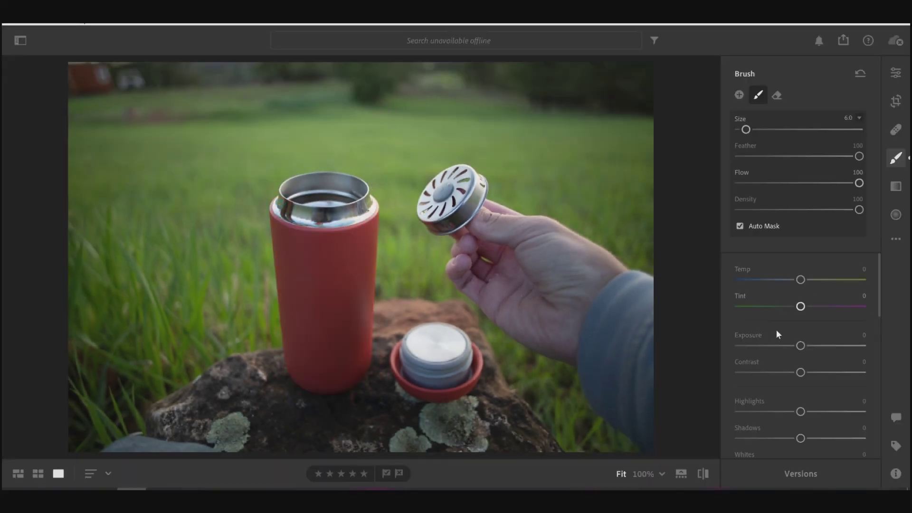
Give the tumbler brush mask Exposure +0.76, Highlights +22 and Shadows +23.
scroll(776, 331, "down", 2)
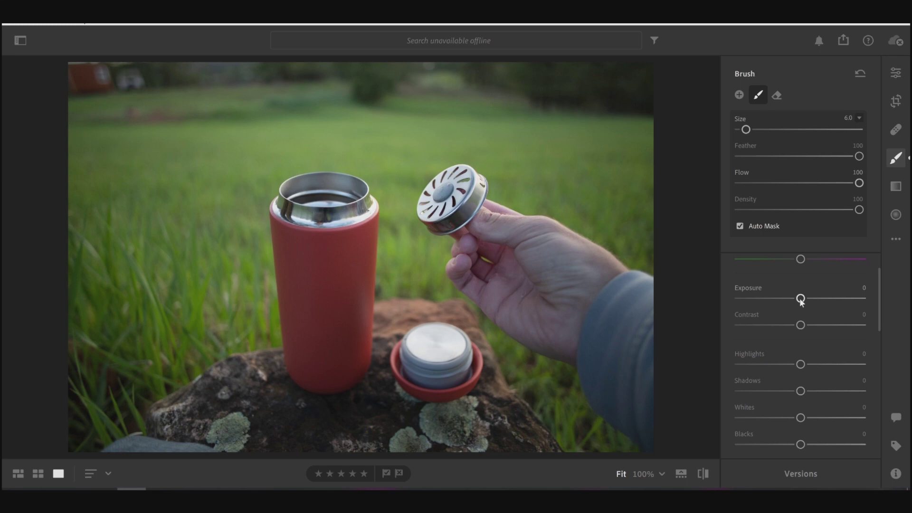
scroll(800, 388, "down", 2)
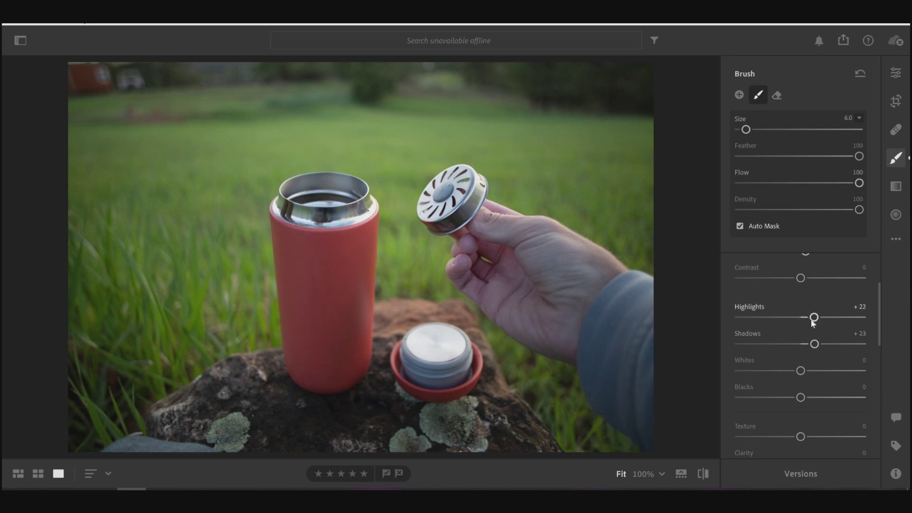
scroll(813, 321, "up", 4)
left_click_drag(805, 346, 812, 345)
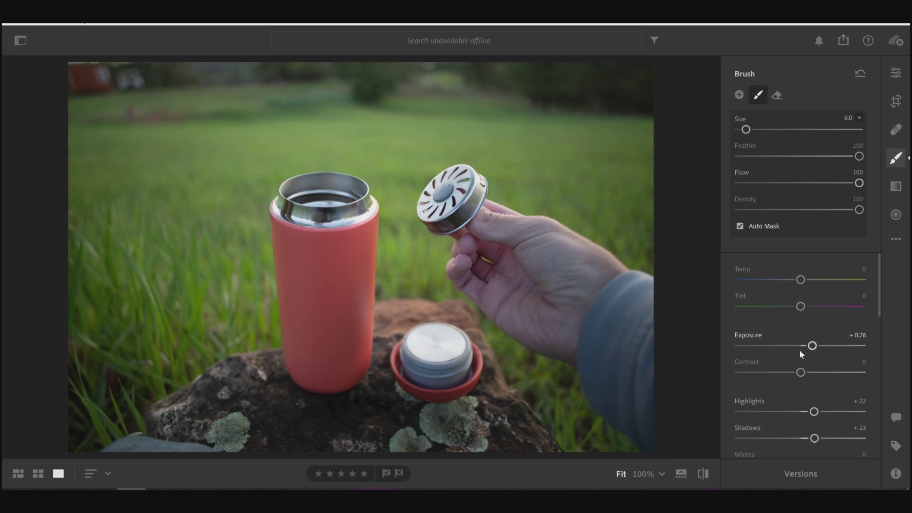
Raise the tumbler mask's Saturation to +92 and paint it onto the red cap with a 5.0 brush.
scroll(801, 344, "down", 10)
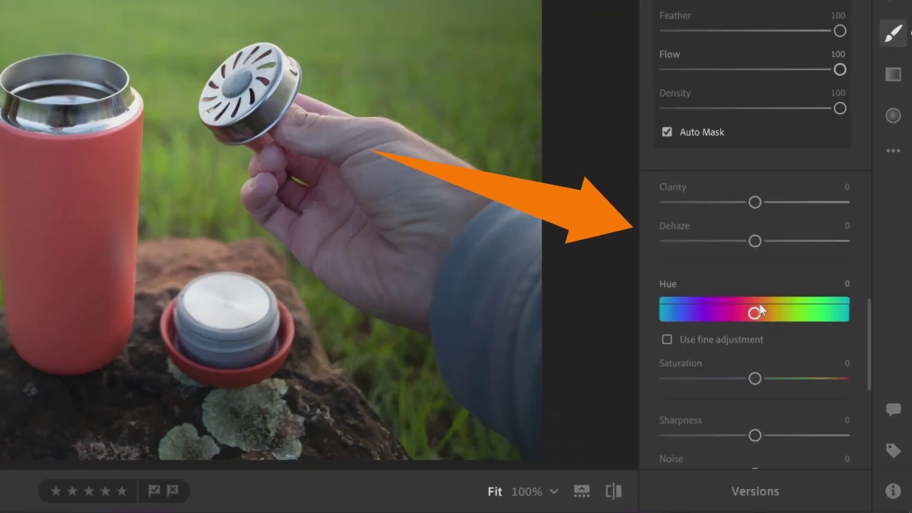
left_click_drag(757, 241, 831, 244)
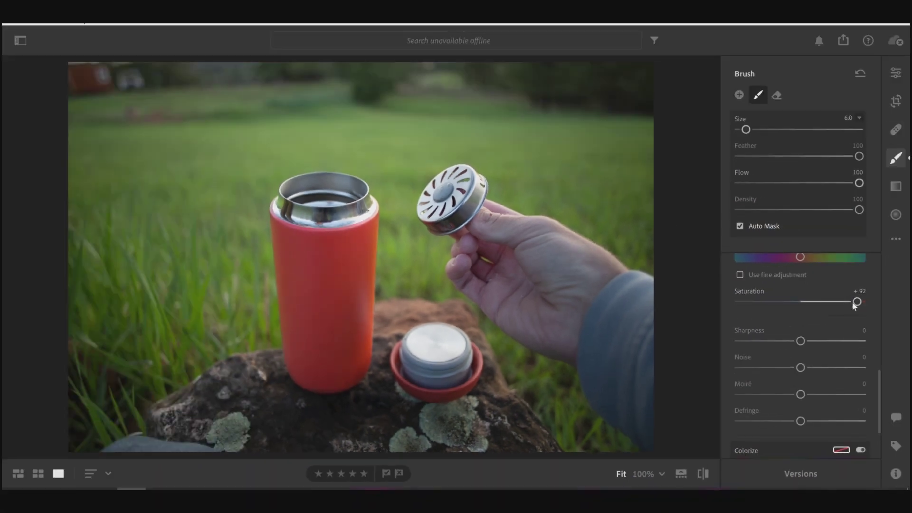
mouse_move(280, 203)
left_mouse_down()
mouse_move(289, 263)
mouse_move(350, 250)
mouse_move(352, 339)
mouse_move(295, 358)
mouse_move(448, 383)
left_mouse_up()
key("bracketleft")
mouse_move(396, 350)
left_mouse_down()
mouse_move(427, 391)
mouse_move(455, 392)
mouse_move(479, 375)
mouse_move(475, 348)
mouse_move(470, 385)
mouse_move(417, 389)
mouse_move(401, 352)
mouse_move(422, 389)
mouse_move(467, 379)
mouse_move(475, 351)
mouse_move(467, 386)
left_mouse_up()
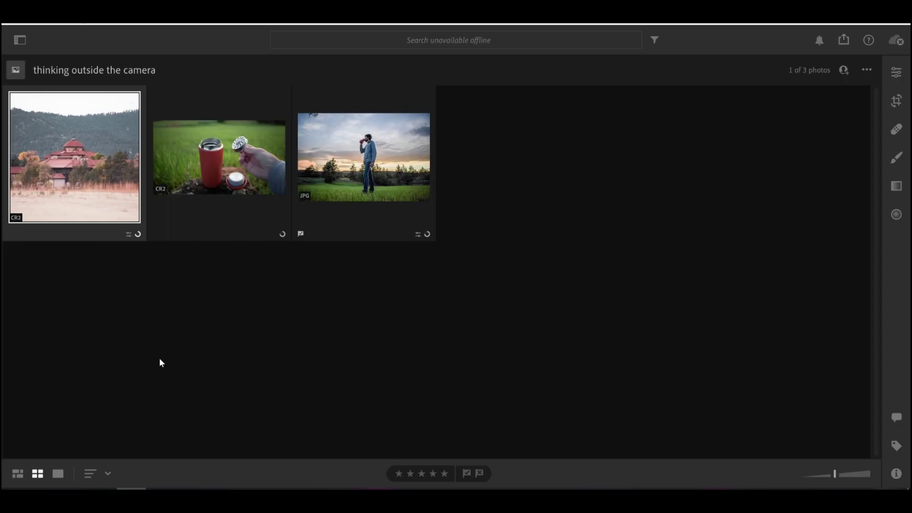
Open the building photo, undo the brush stroke, and delete the dome's saturated brush mask.
double_click(102, 211)
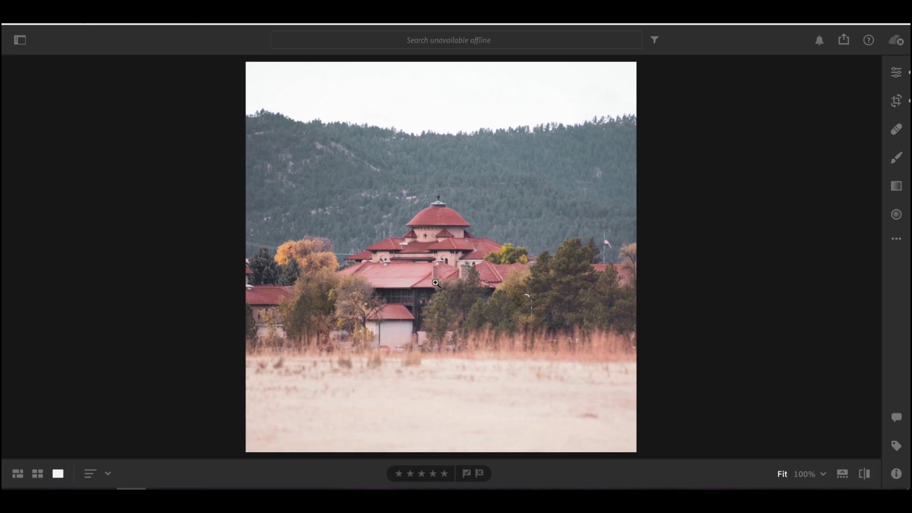
left_click(893, 161)
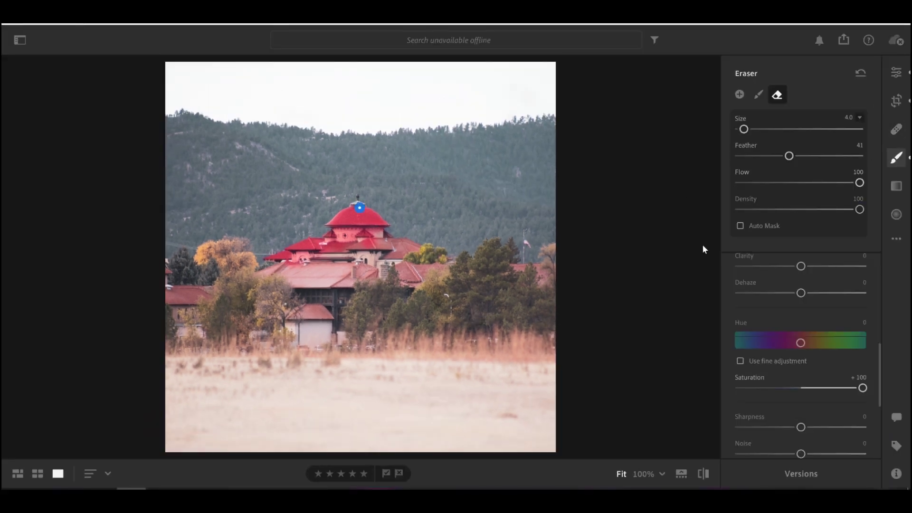
key("ctrl+z")
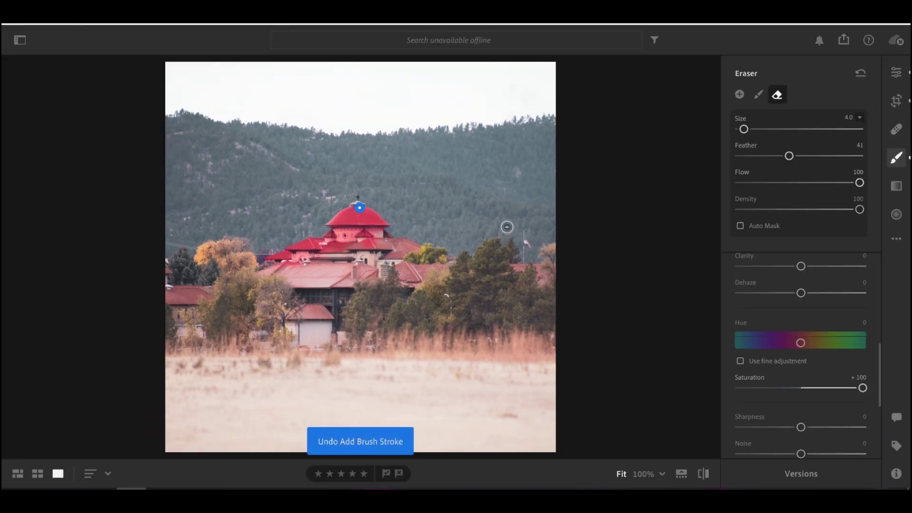
right_click(359, 208)
left_click(384, 226)
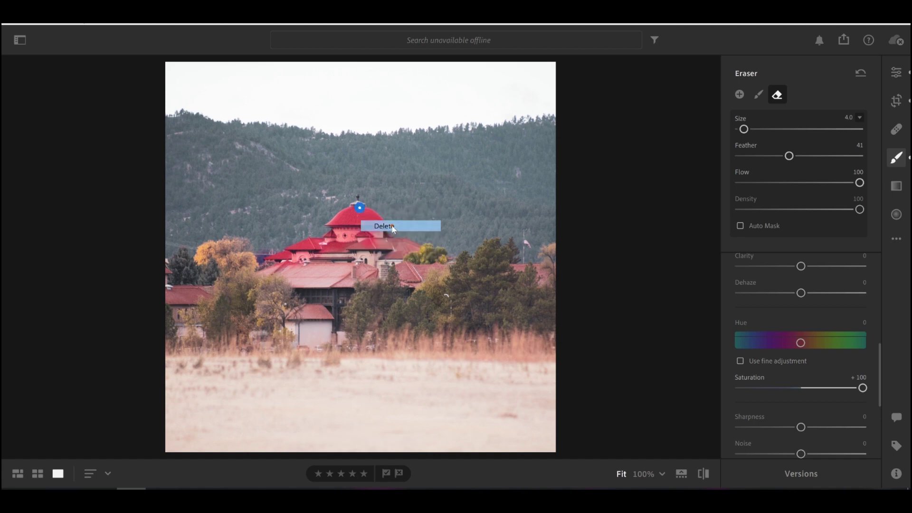
In the Color Mixer, select the red channel and raise its Luminance to +32.
scroll(789, 300, "up", 5)
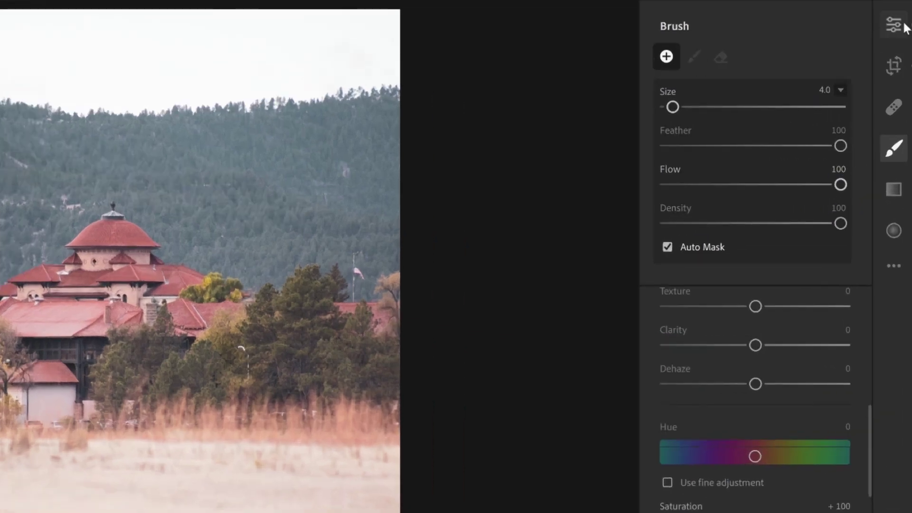
left_click(900, 74)
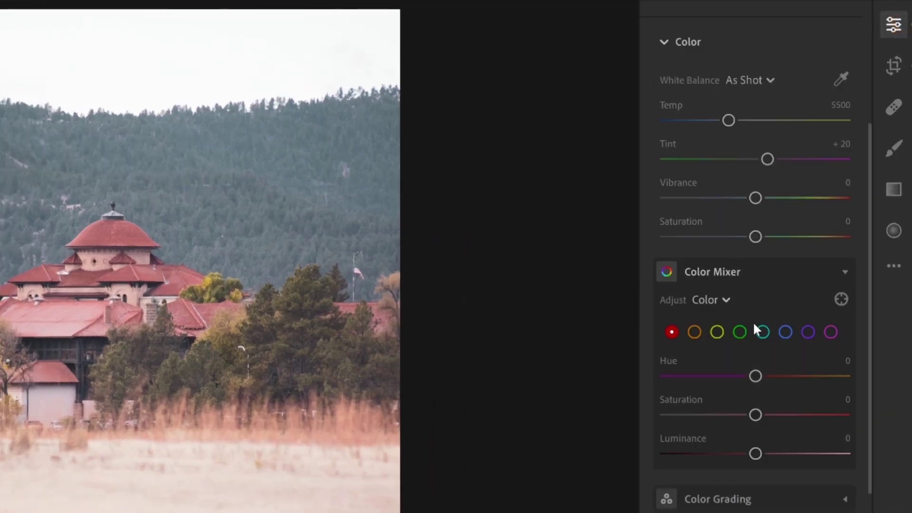
scroll(750, 320, "down", 3)
left_click(694, 237)
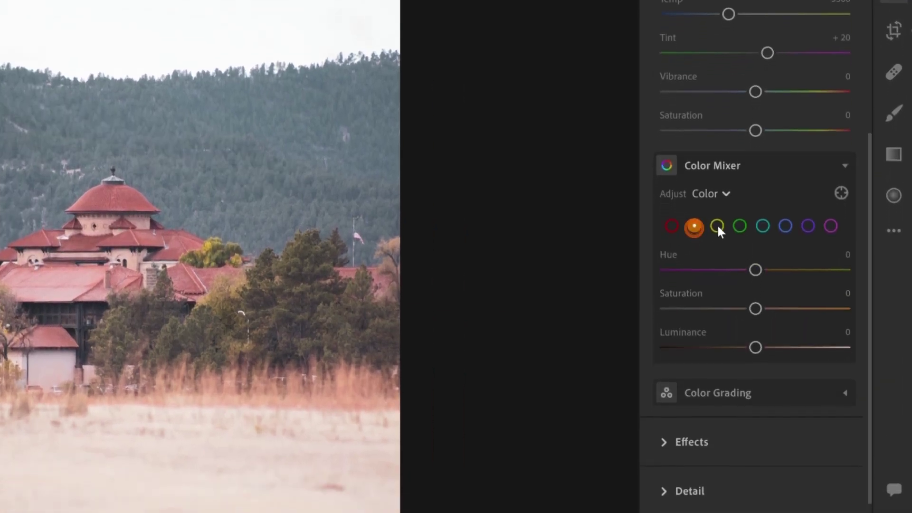
left_click(717, 237)
left_click(739, 236)
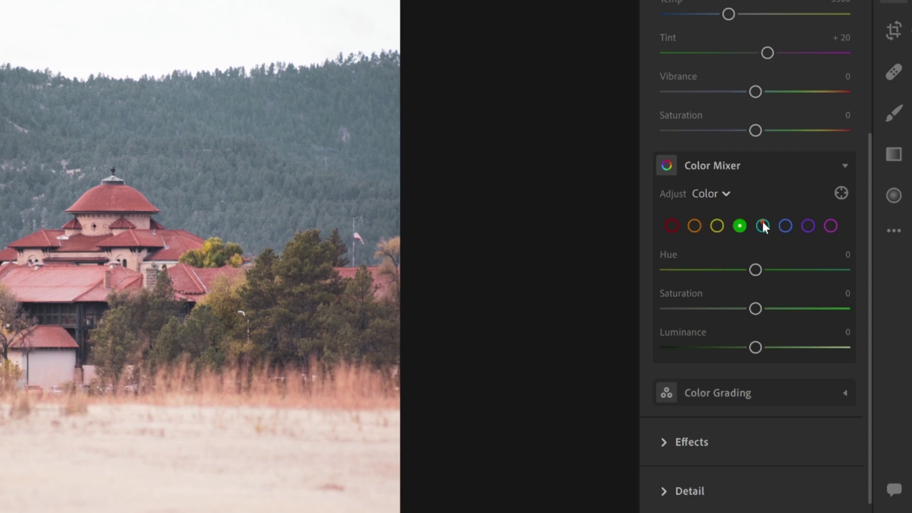
left_click(762, 226)
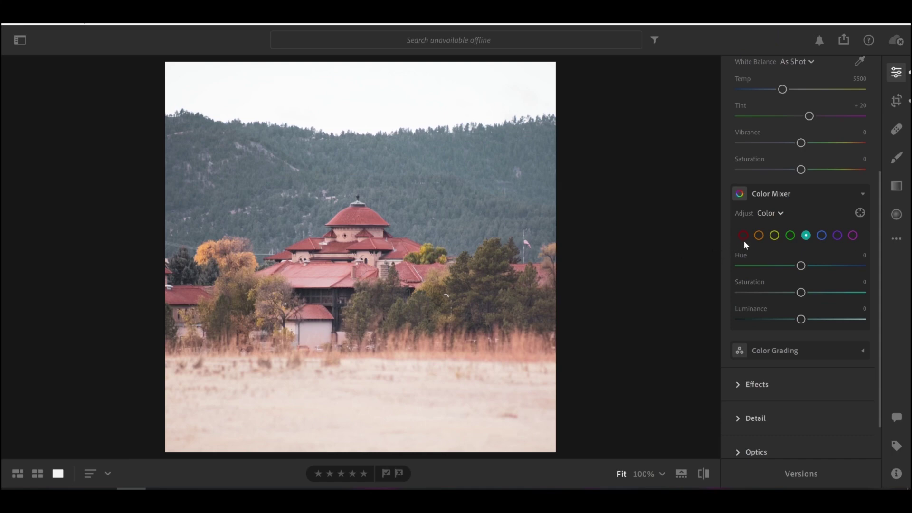
left_click(743, 235)
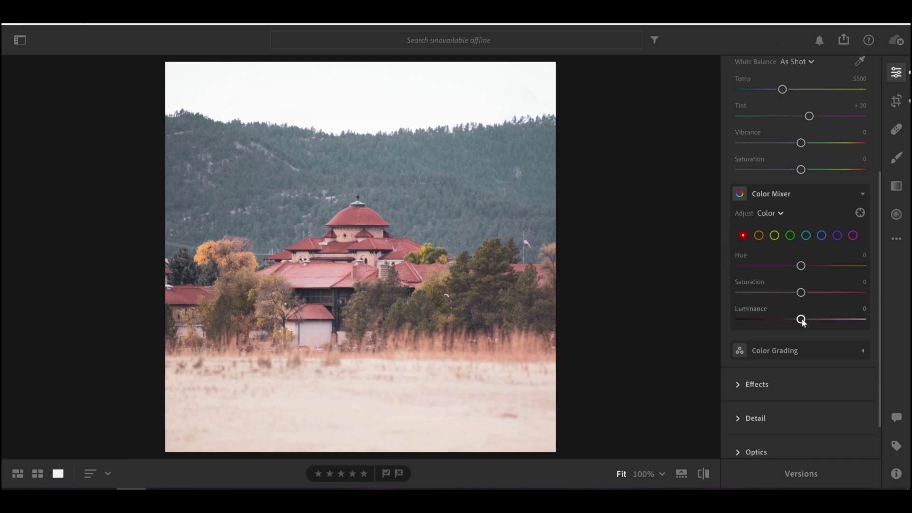
left_click_drag(802, 322, 823, 324)
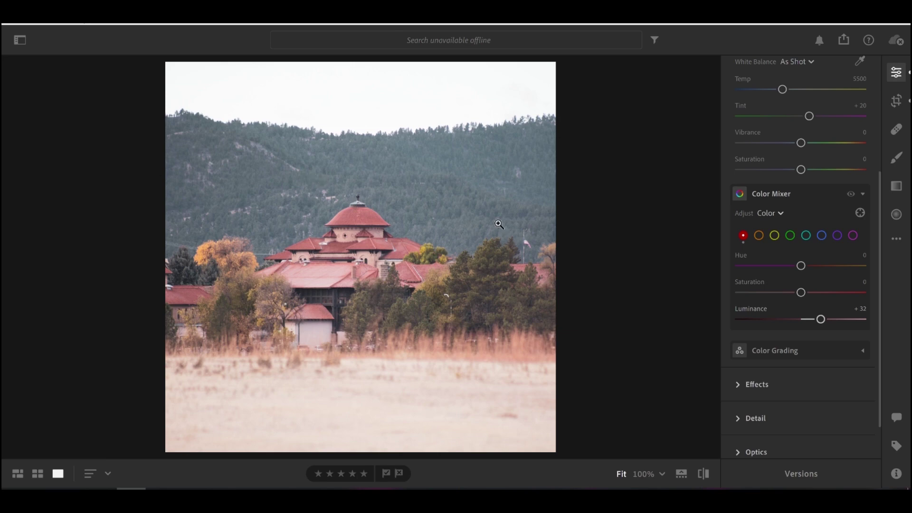
Raise Blue Luminance to brighten the sky and hills, then drop Red Luminance to −72.
left_click(821, 236)
left_click_drag(801, 322, 759, 329)
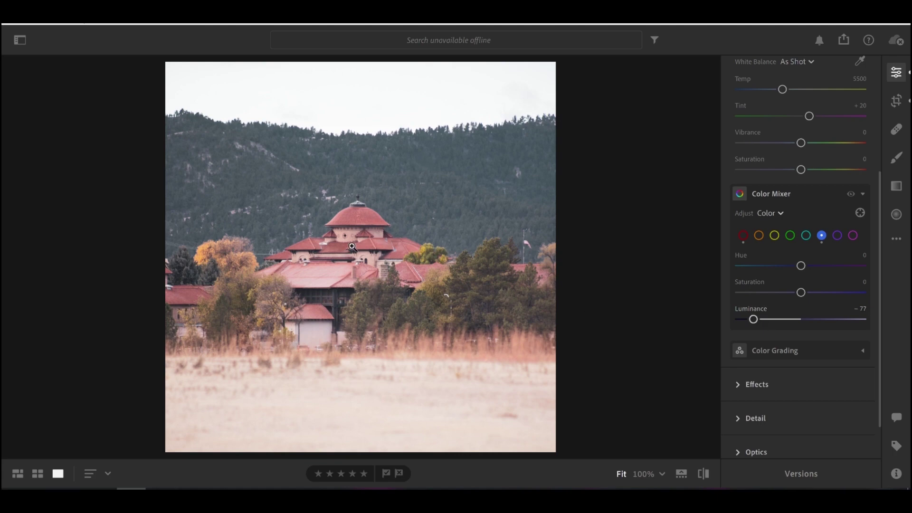
left_click_drag(753, 319, 848, 323)
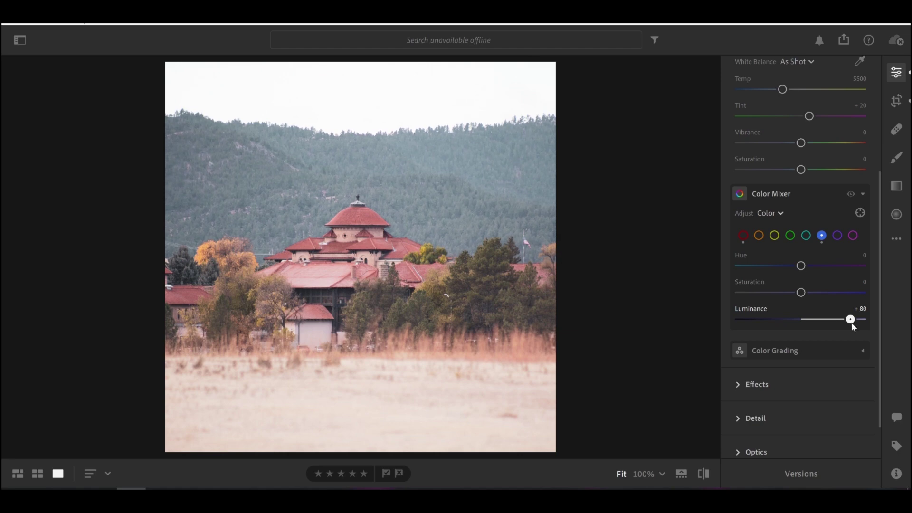
left_click(744, 236)
left_click_drag(821, 320, 759, 326)
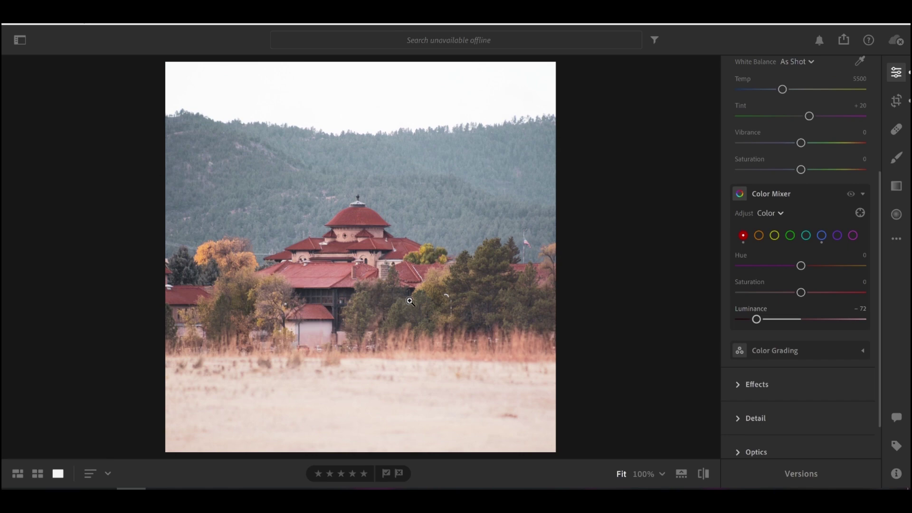
Nudge orange luminance down slightly, then raise green luminance to +80.
left_click(758, 236)
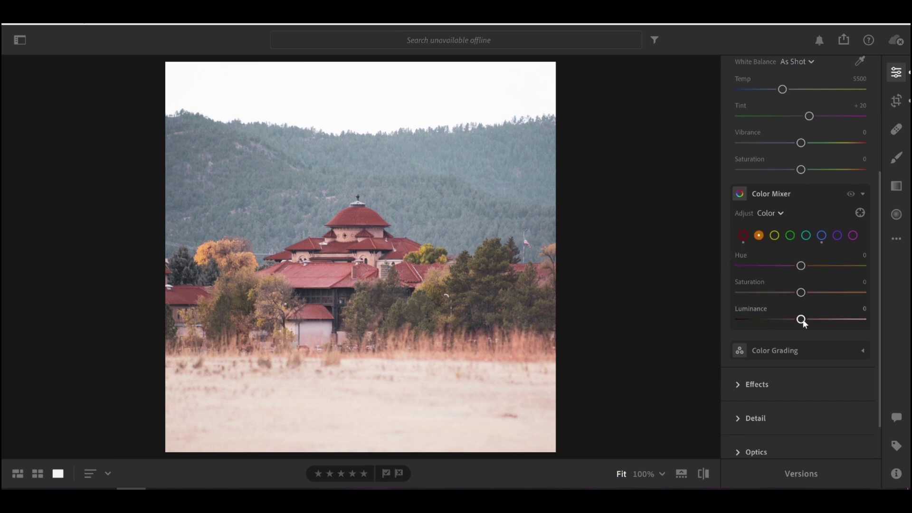
mouse_move(801, 319)
left_mouse_down()
mouse_move(766, 320)
mouse_move(815, 323)
mouse_move(757, 321)
mouse_move(796, 320)
left_mouse_up()
left_click(790, 235)
left_click_drag(801, 322, 723, 322)
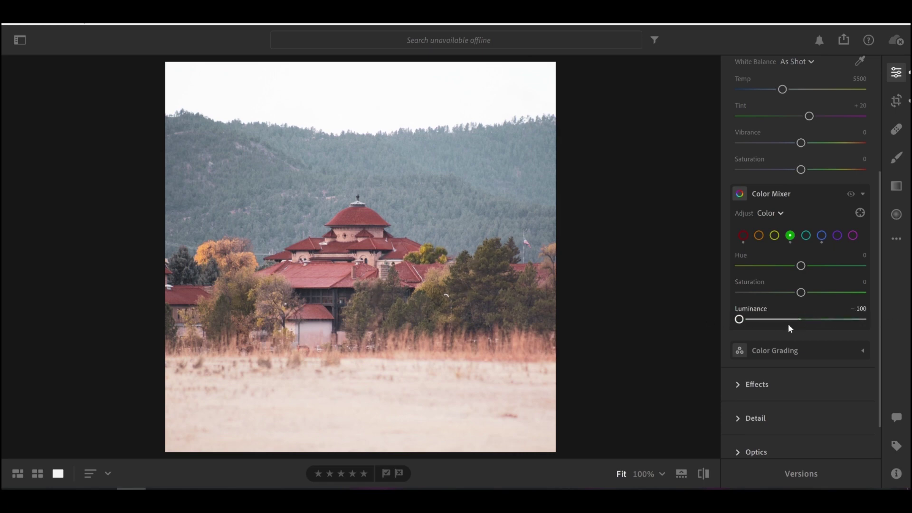
left_click(821, 320)
mouse_move(842, 322)
left_mouse_down()
mouse_move(712, 325)
mouse_move(850, 323)
left_mouse_up()
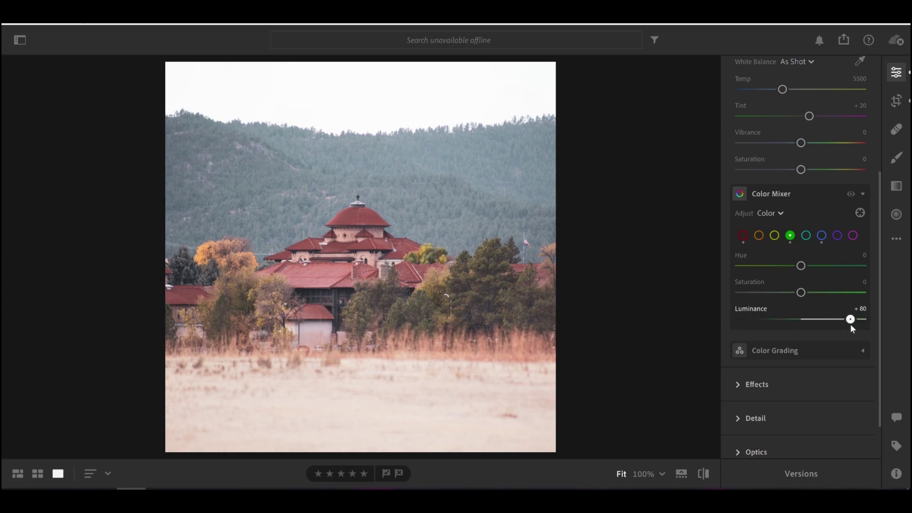
Test darker orange luminance, then reset the orange luminance back to 0.
left_click(758, 236)
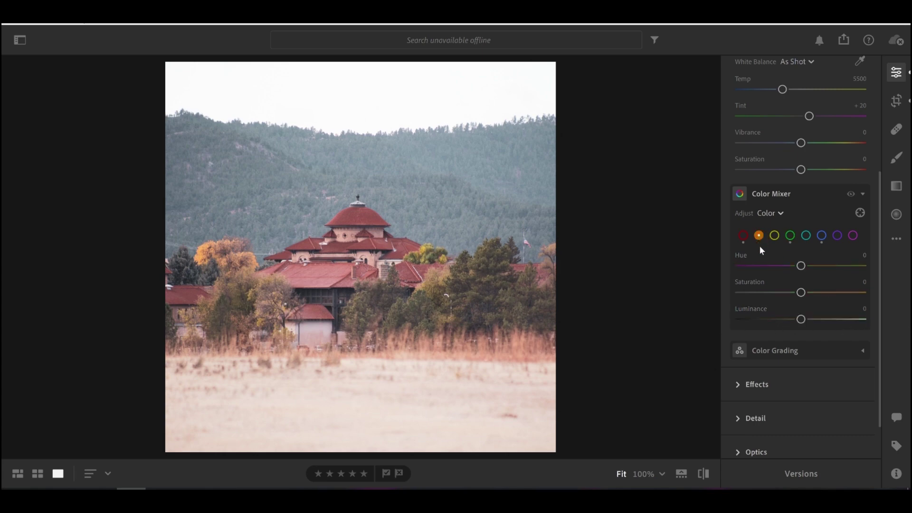
left_click_drag(801, 319, 776, 319)
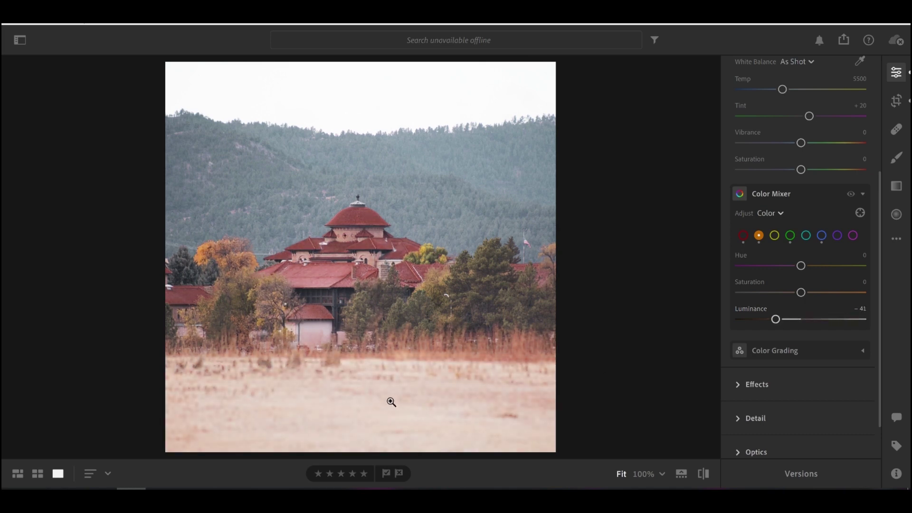
left_click_drag(776, 319, 672, 320)
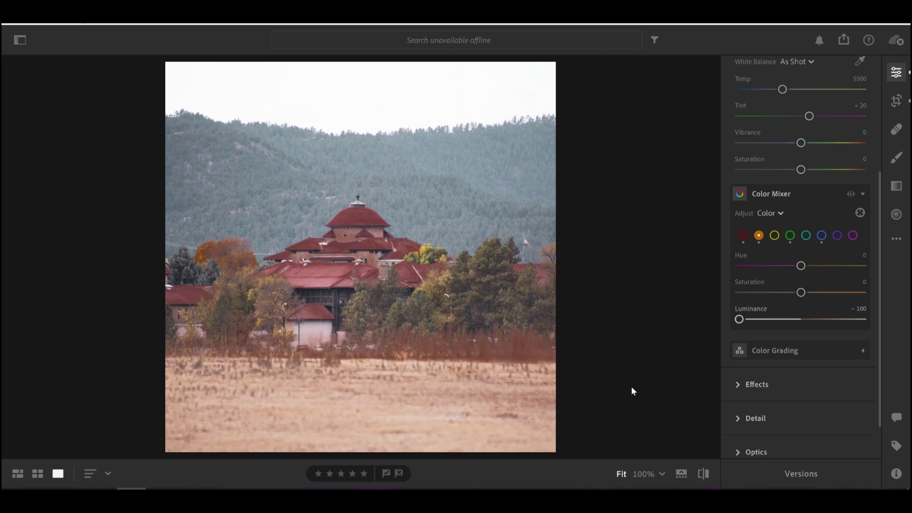
double_click(763, 320)
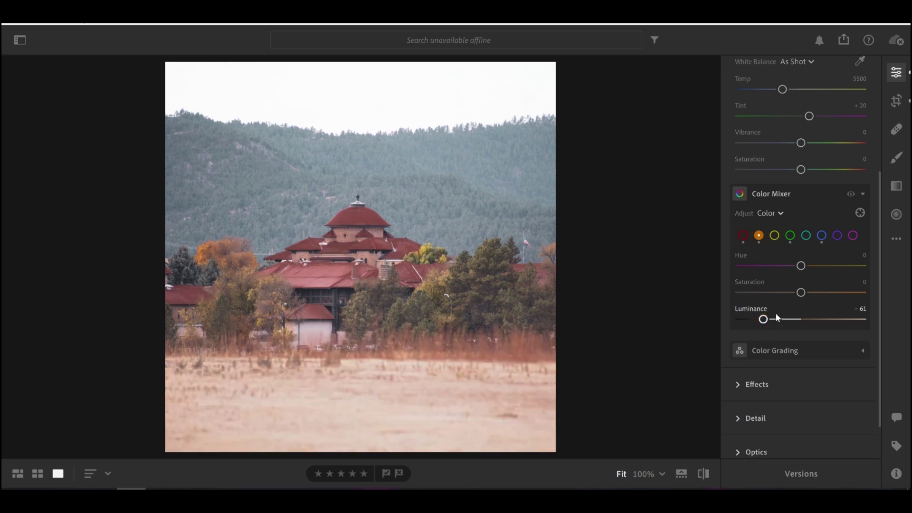
double_click(777, 319)
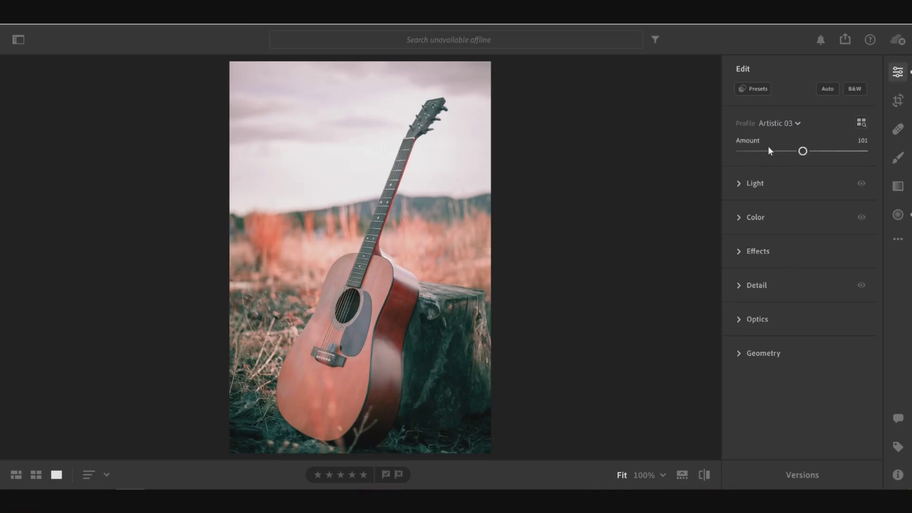
In the Effects panel, set the guitar photo's Vignette amount to −26.
left_click(742, 252)
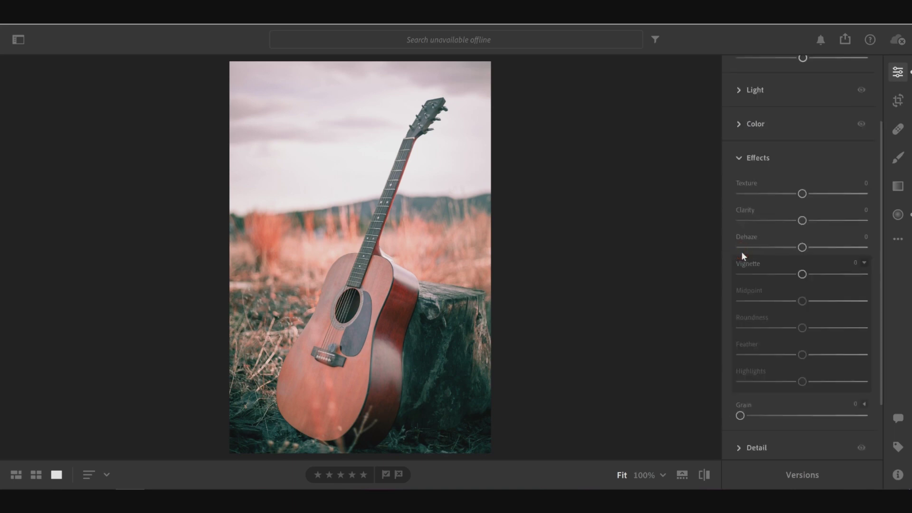
left_click(801, 276)
left_click_drag(801, 277, 782, 281)
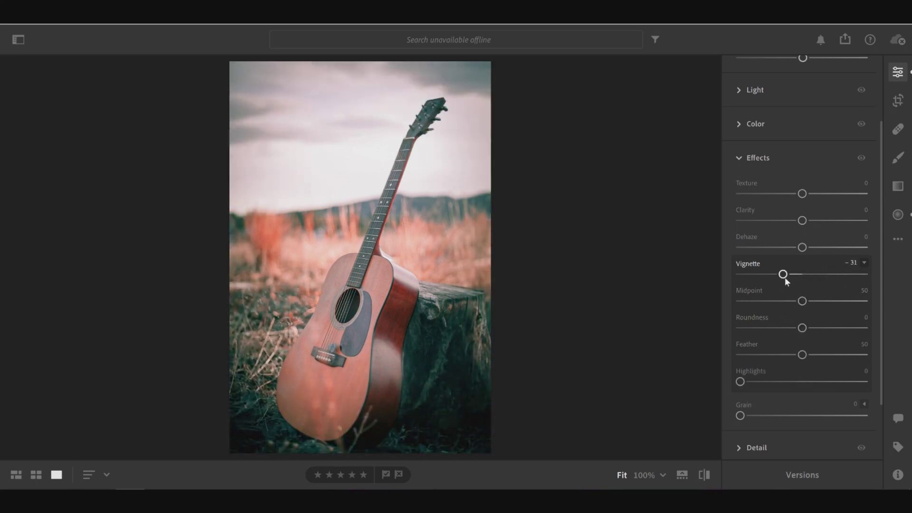
left_click_drag(784, 275, 786, 274)
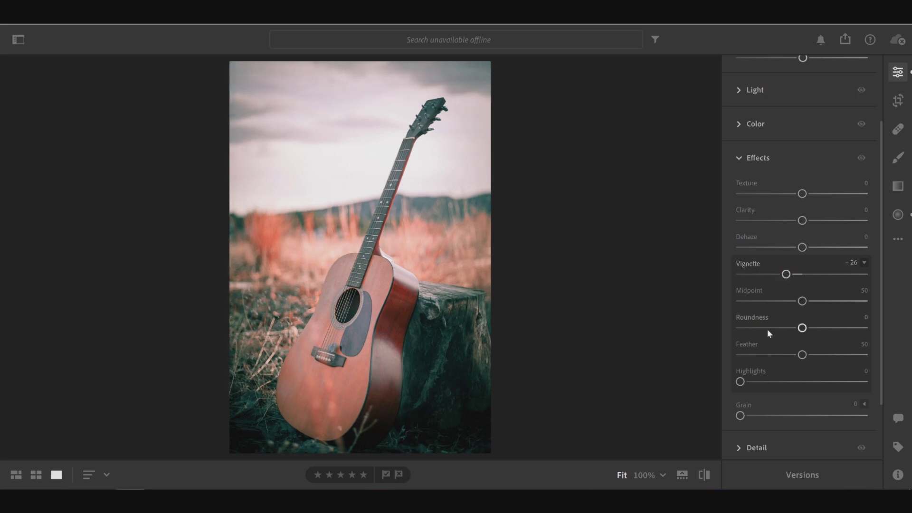